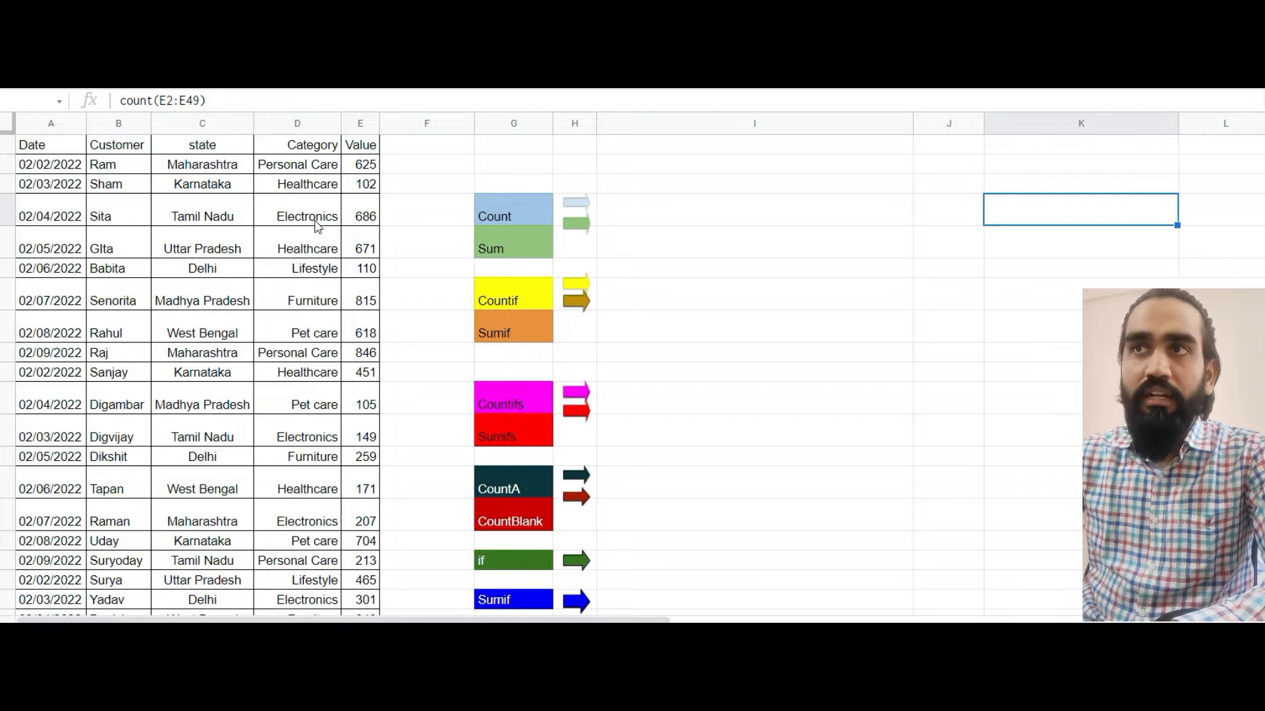
Enter =COUNT(E2:E49) in cell I4 beside the Count label to count the Value entries
left_click(355, 219)
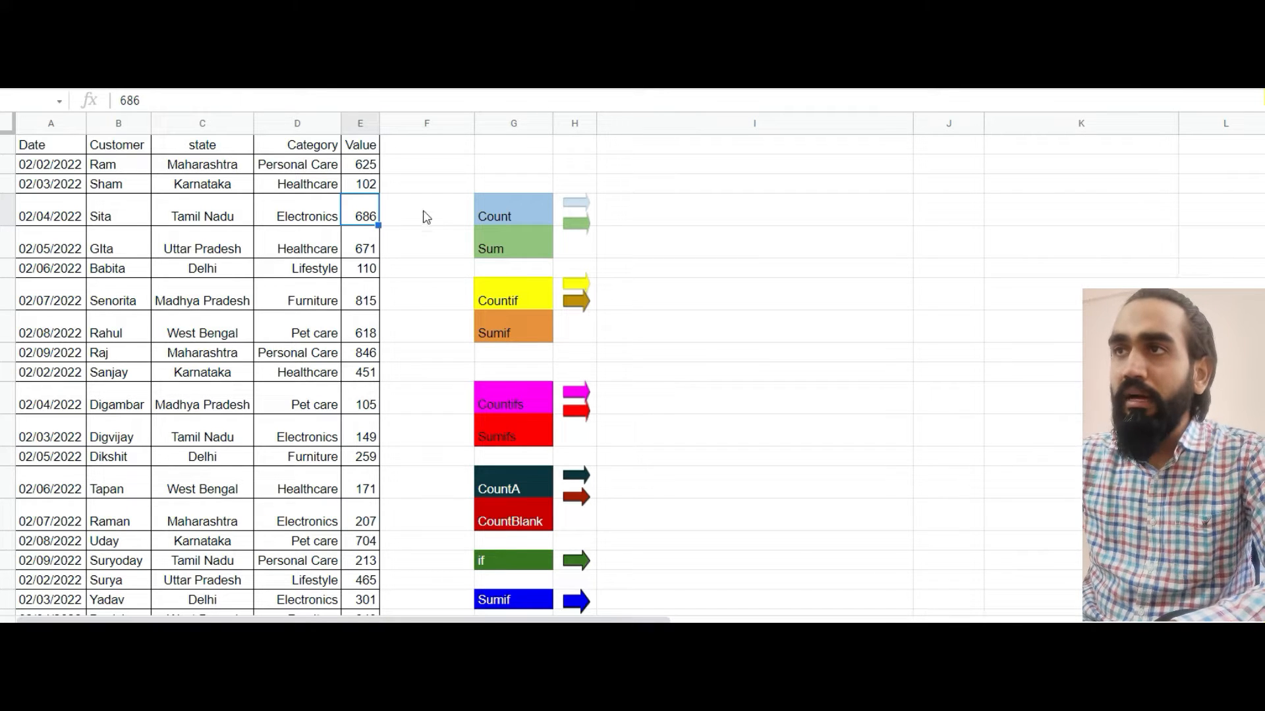
left_click(940, 214)
left_click(1052, 209)
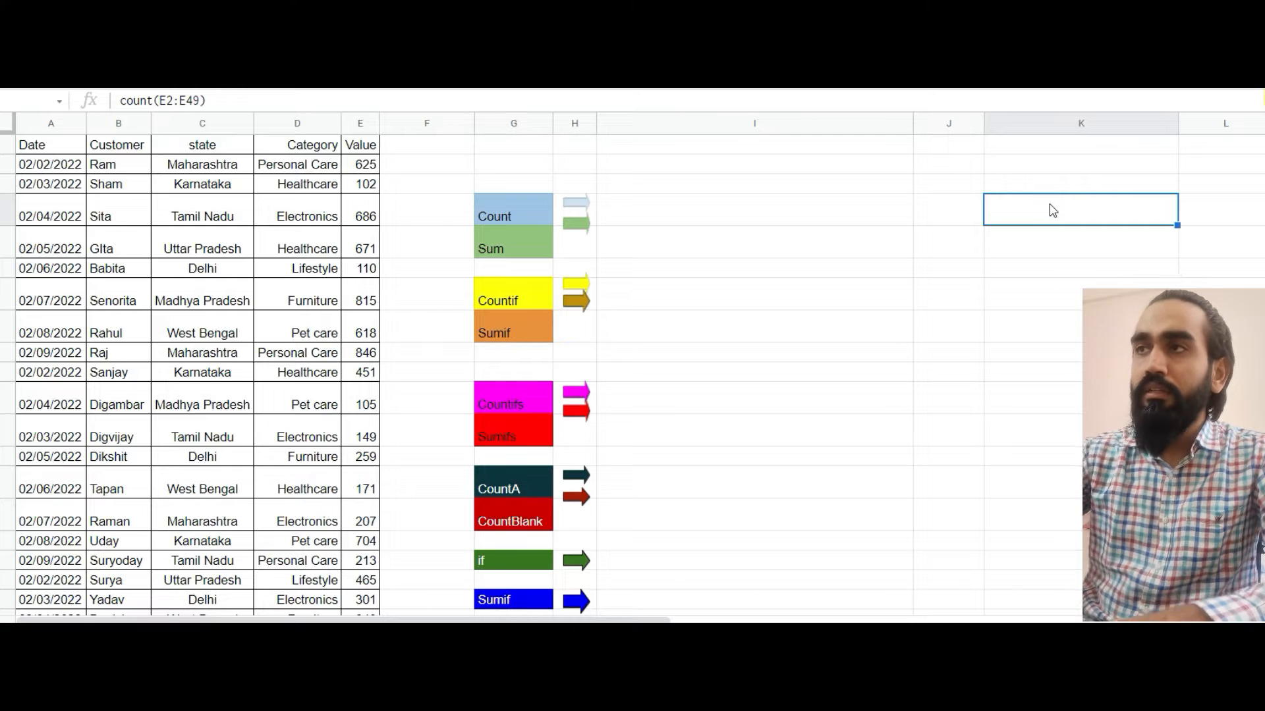
left_click(699, 218)
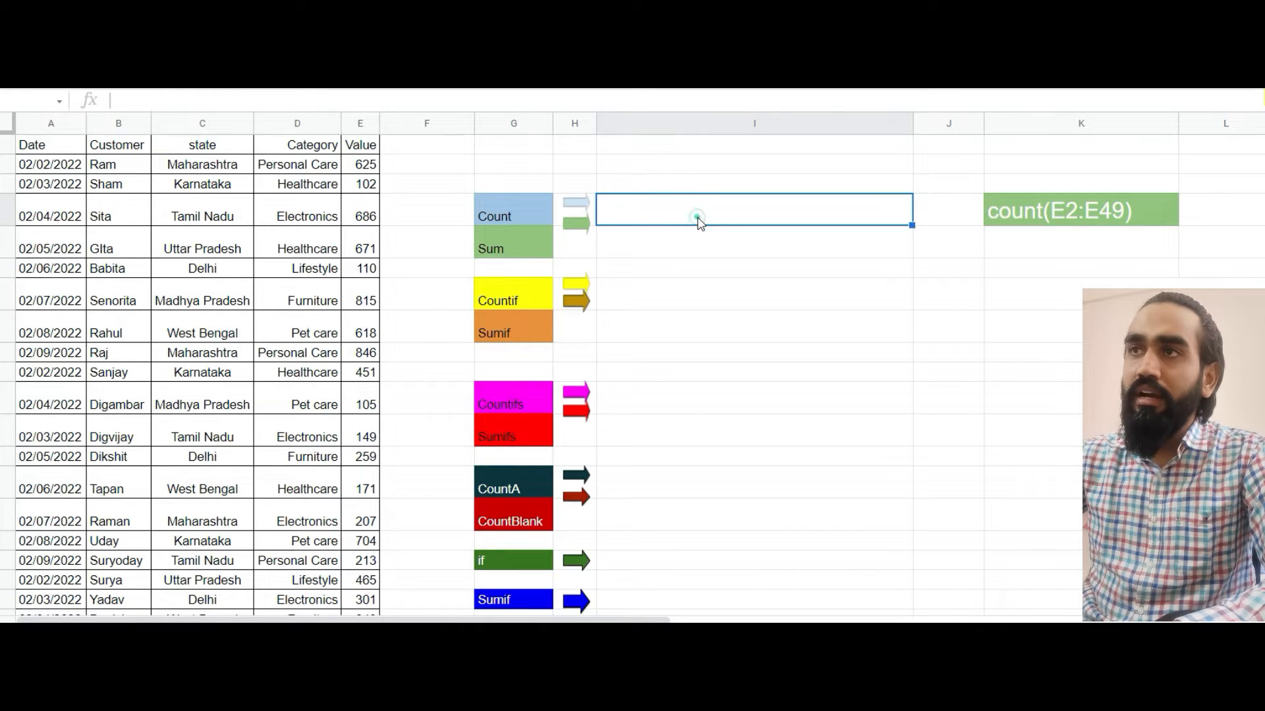
type("=")
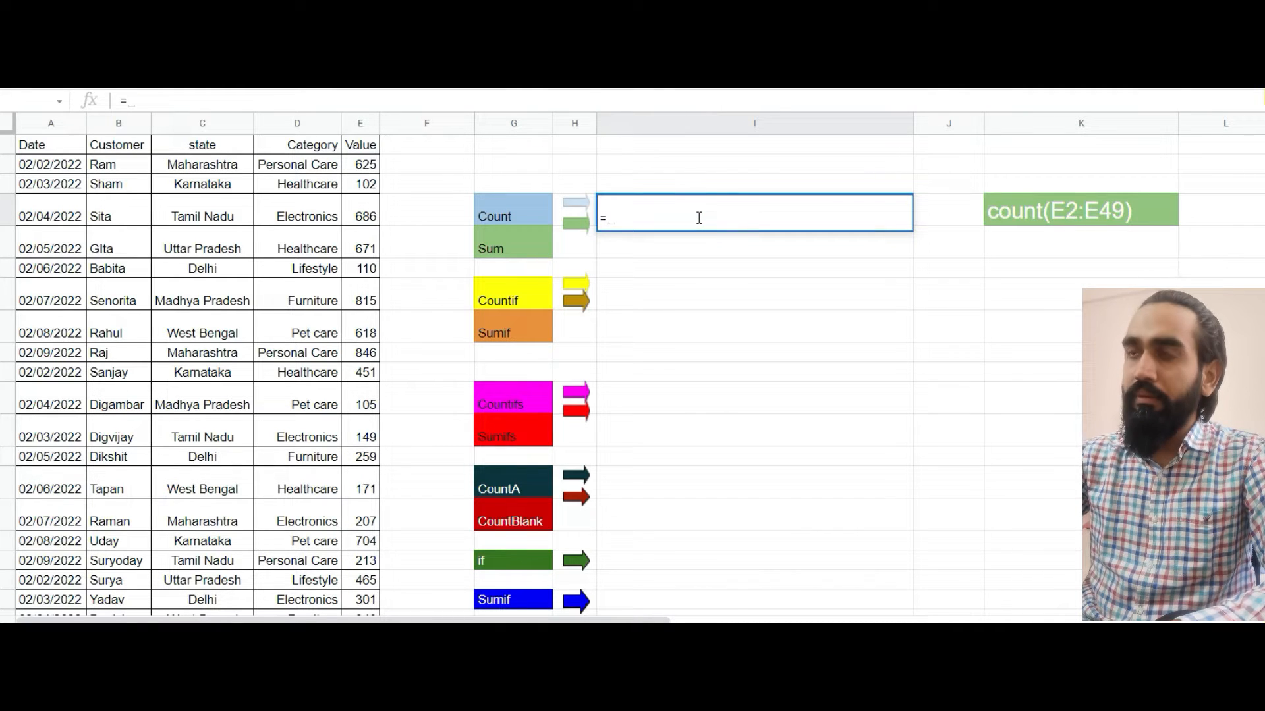
type("count")
key("Tab")
type("E2:E49)")
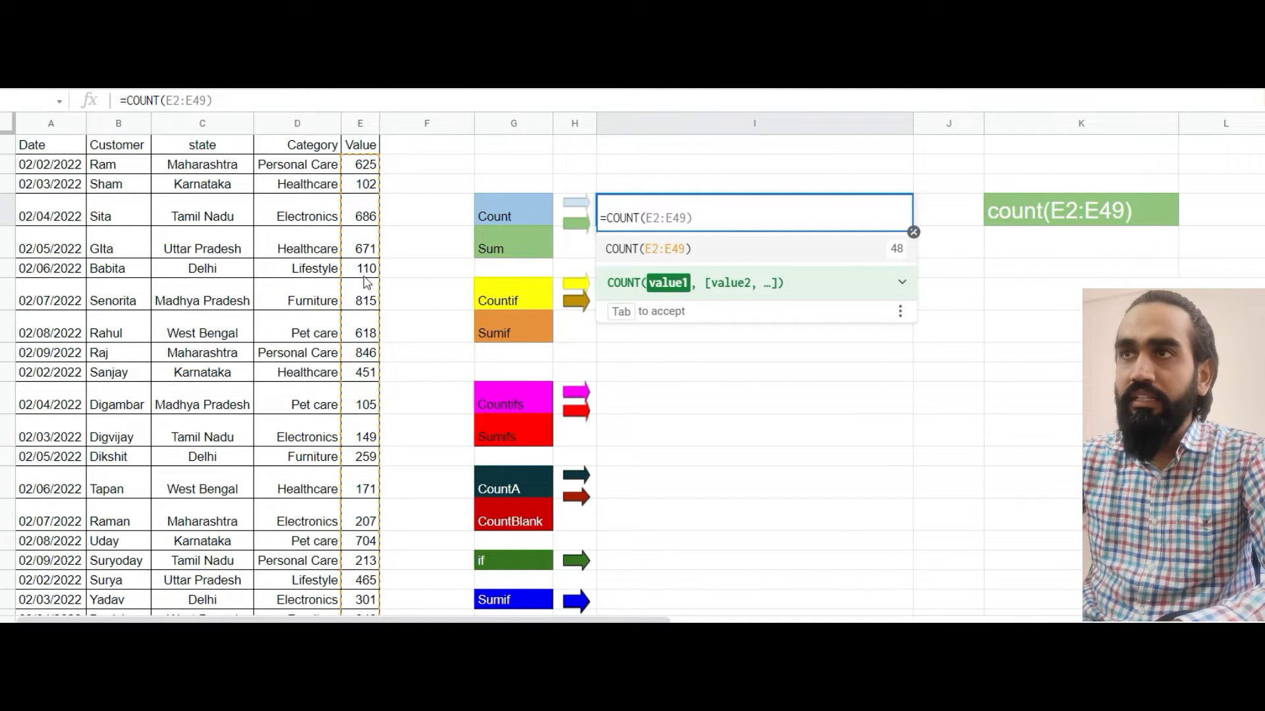
left_click_drag(366, 165, 359, 567)
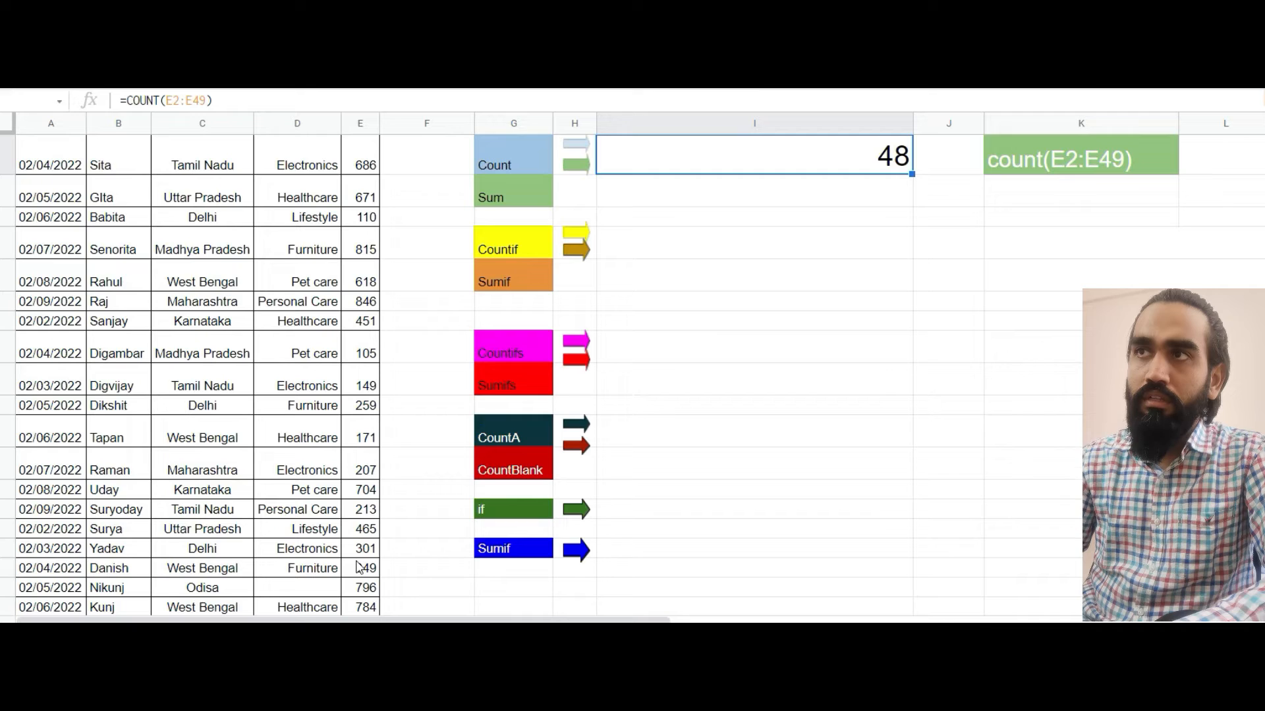
key("Up")
key("Up")
key("Up")
key("Down")
key("Down")
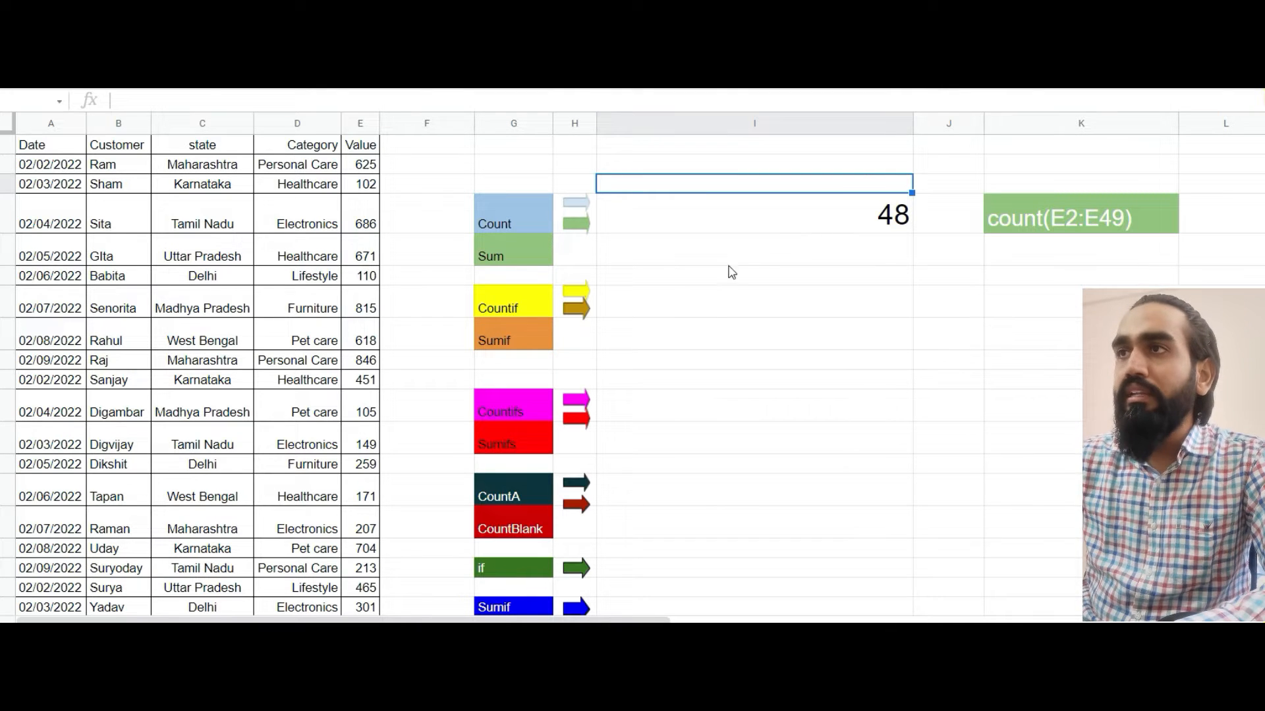
Change the COUNT formula in I4 to cover the Category cells D2:D20
left_click(759, 221)
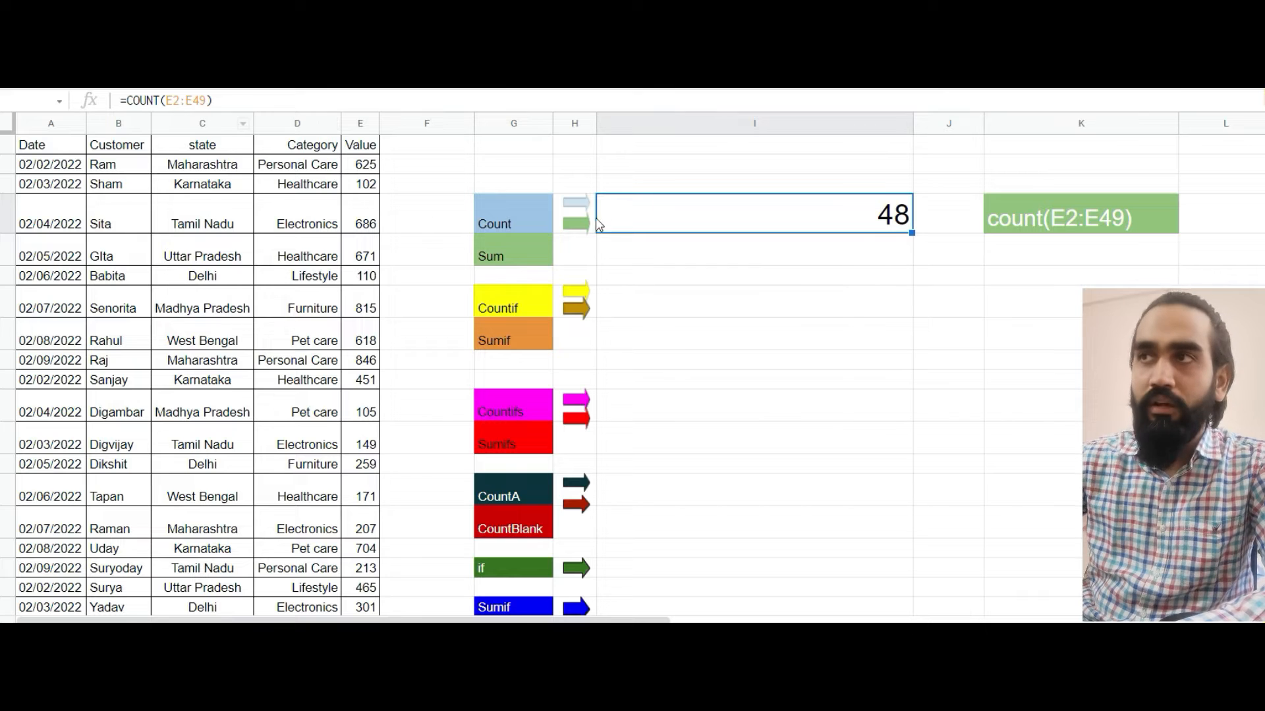
left_click(173, 100)
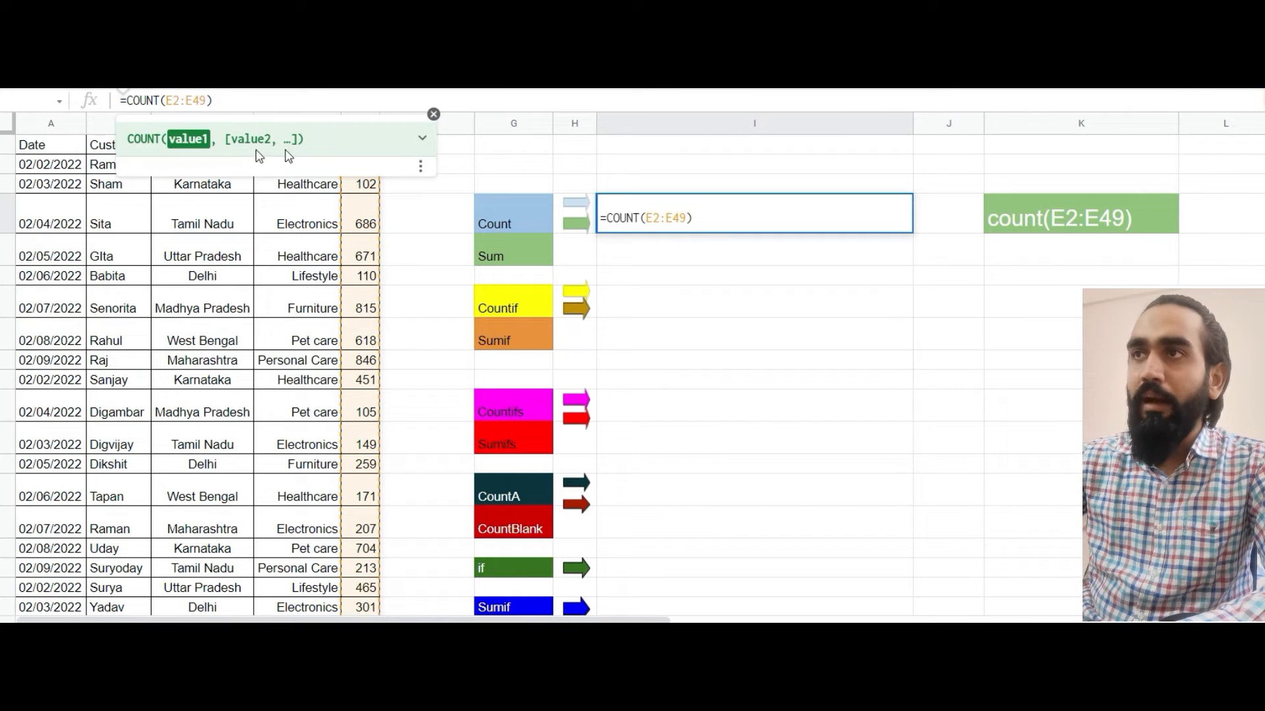
left_click(682, 214)
left_click_drag(666, 215, 645, 218)
key("BackSpace")
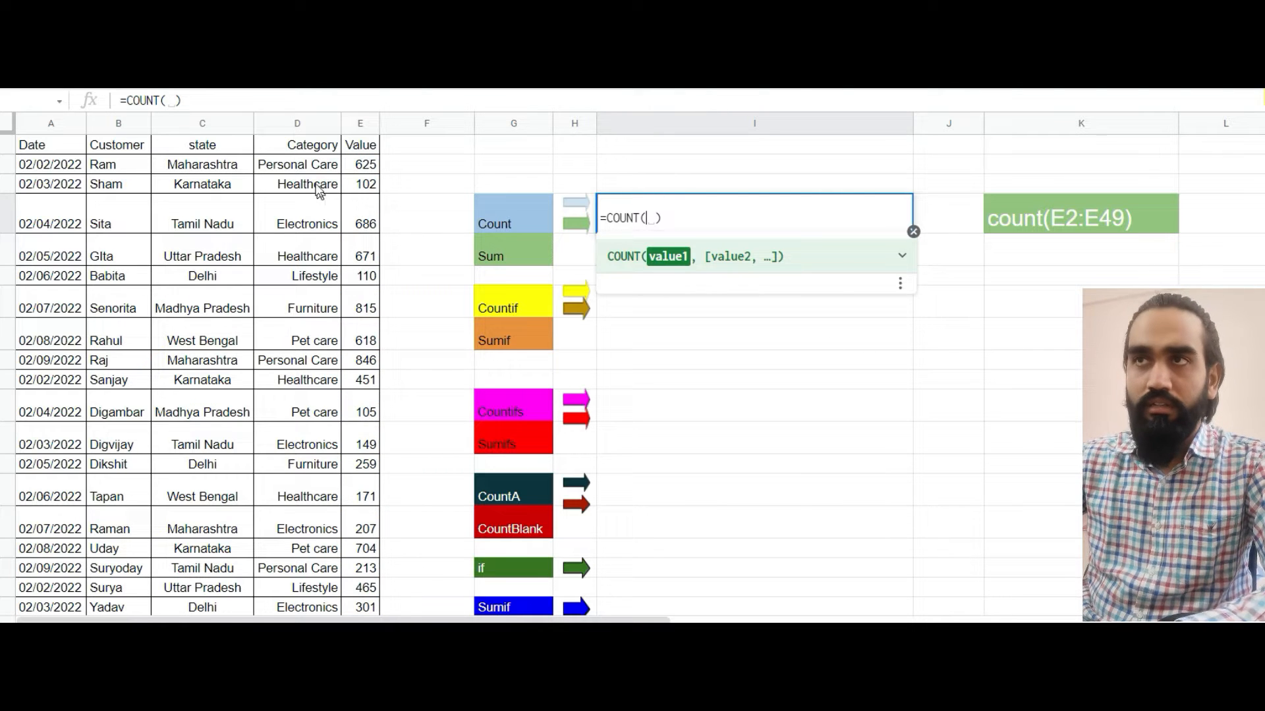
left_click(302, 164)
key("ctrl+shift+Down")
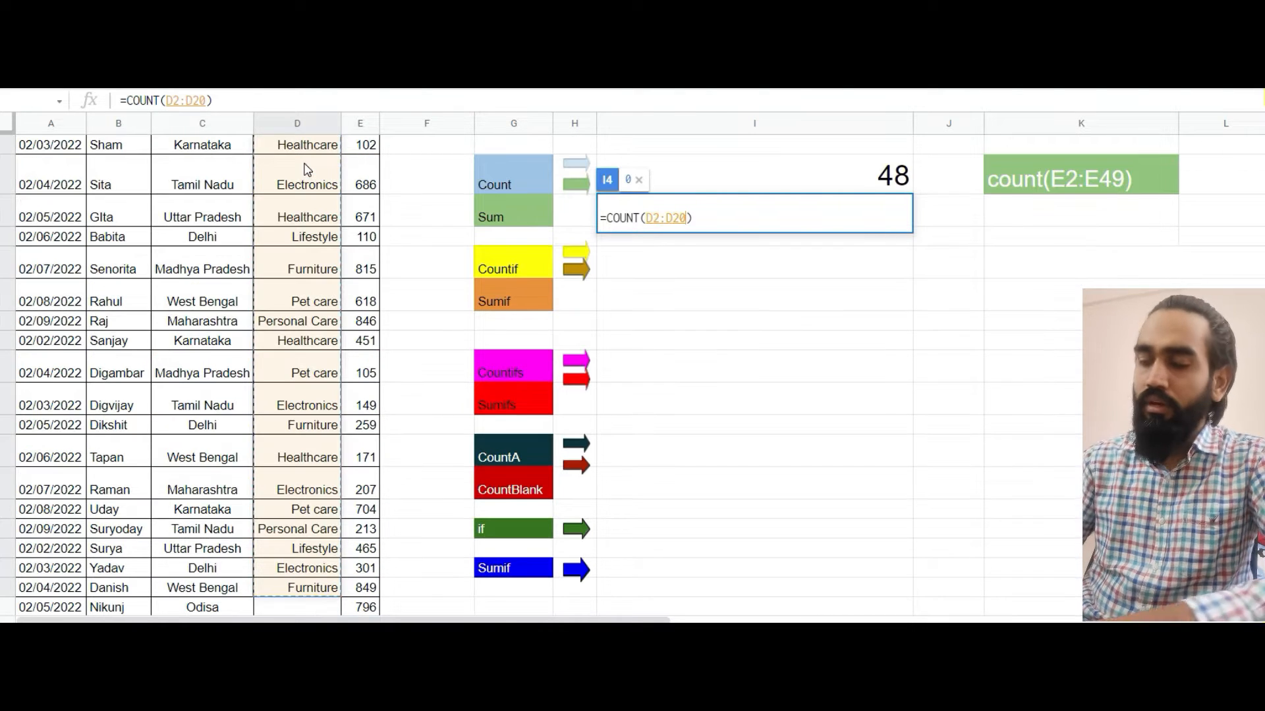
key("Return")
key("Up")
key("Up")
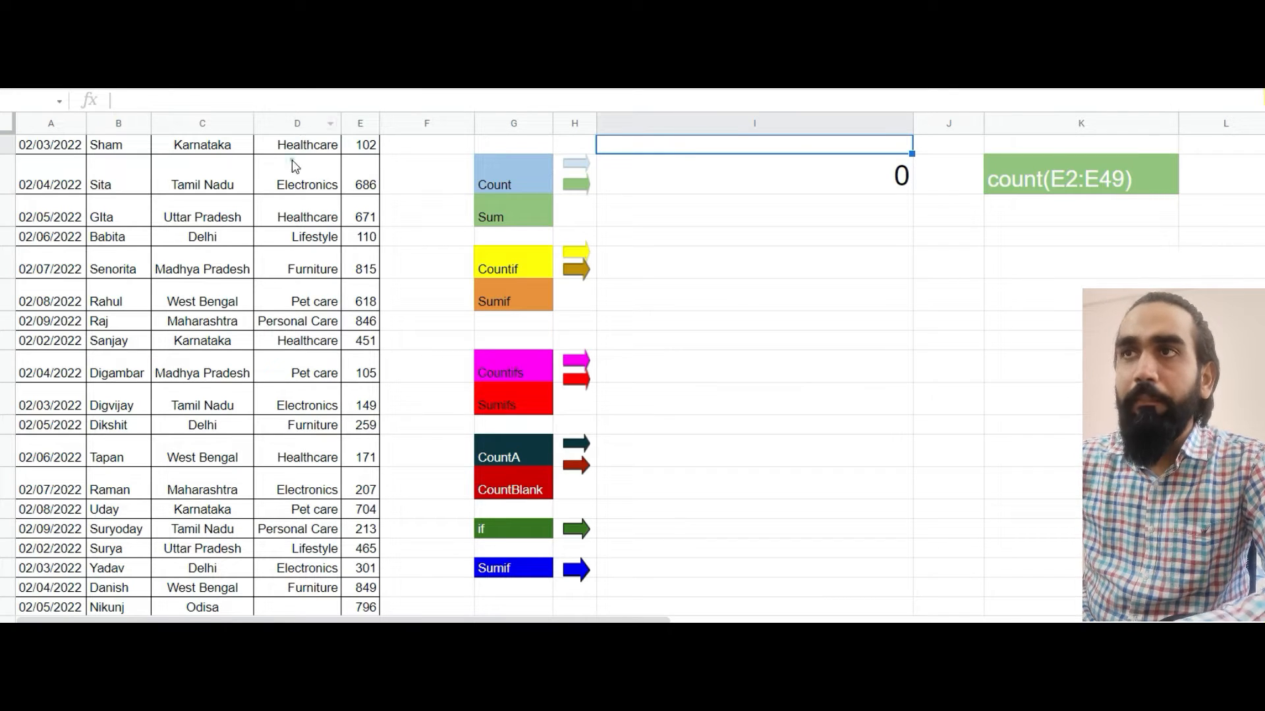
left_click(295, 166)
key("Up")
key("Up")
key("Up")
key("Down")
key("Up")
key("Down")
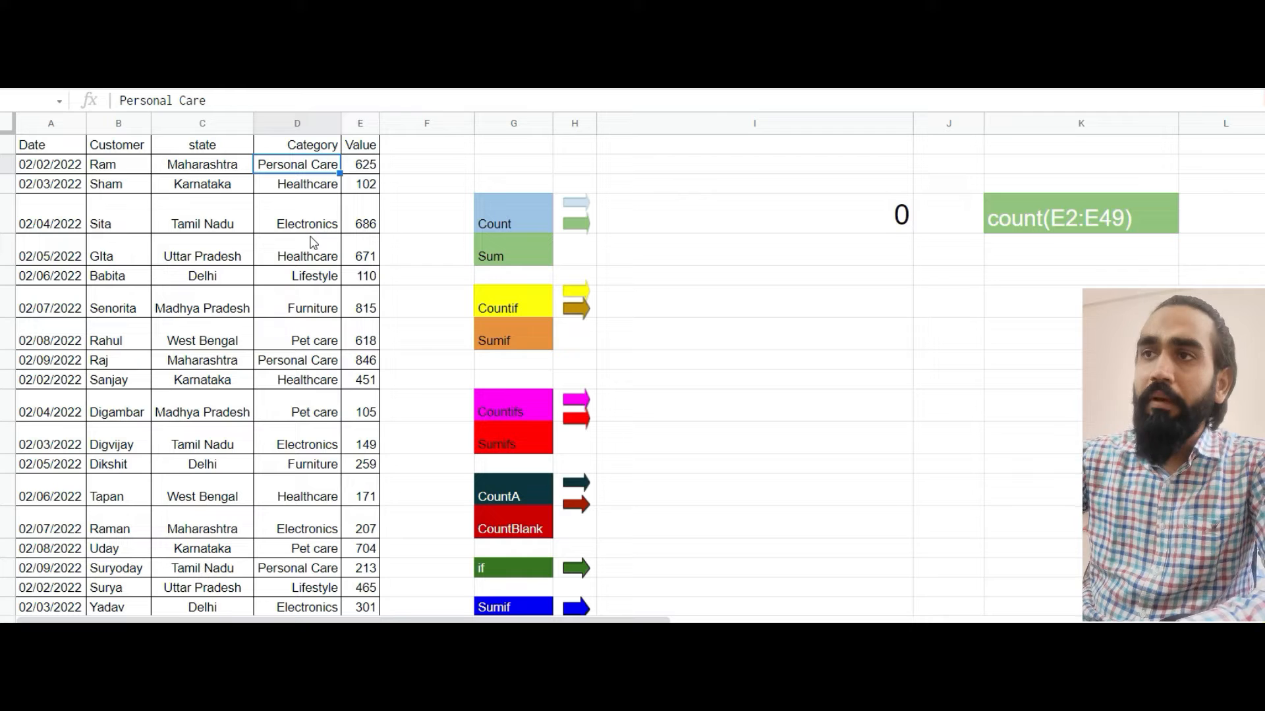
Enter a COUNTA formula over the state range C2:C49 in cell I14 beside the CountA label
left_click(1032, 489)
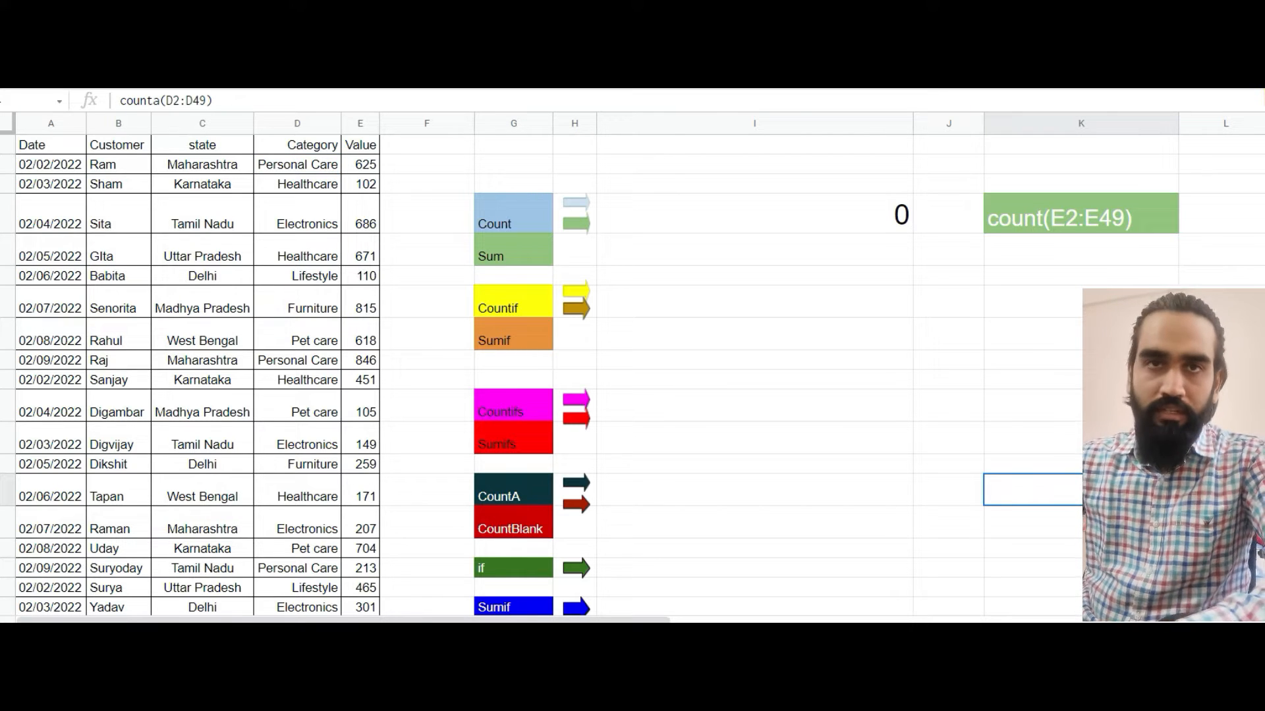
left_click(706, 497)
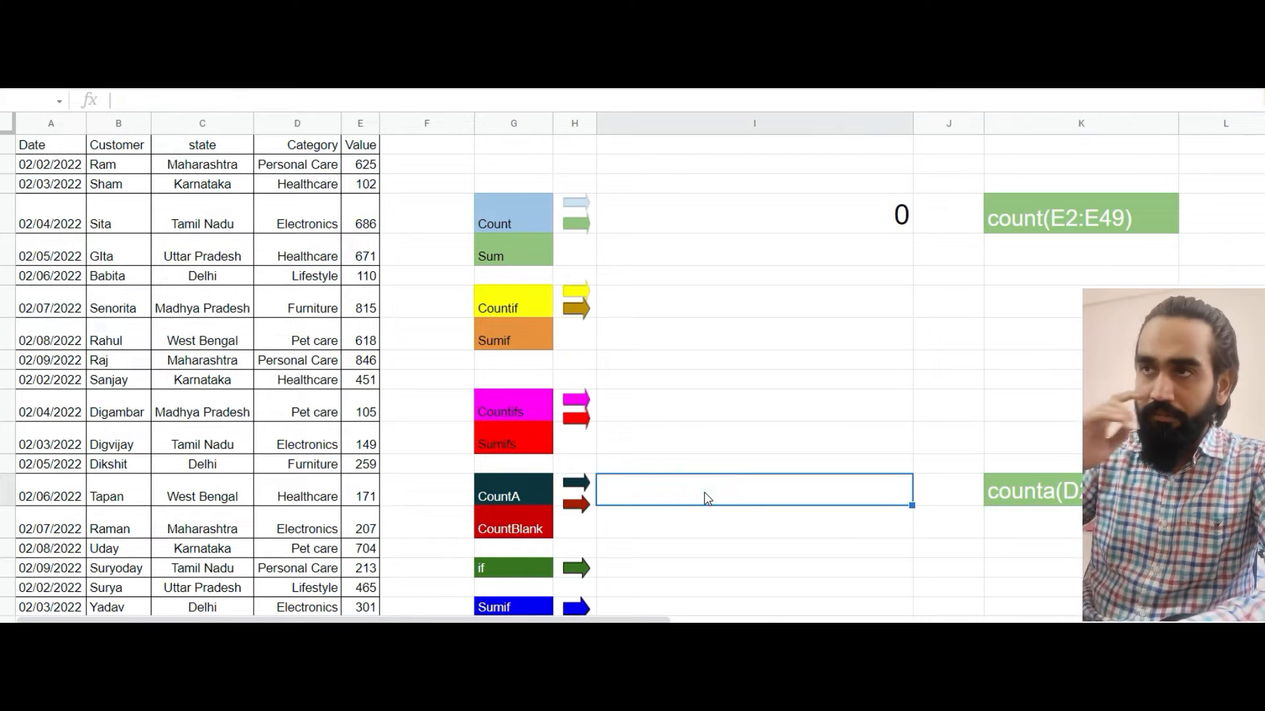
type("=")
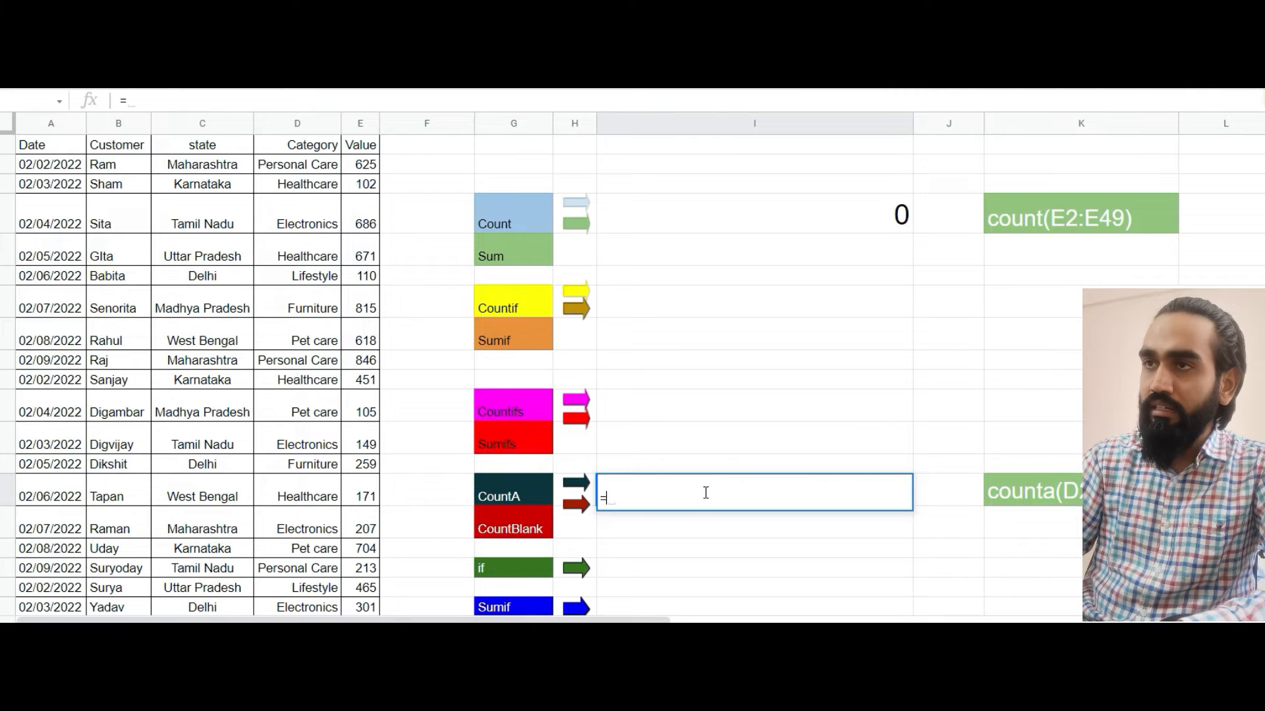
type("count")
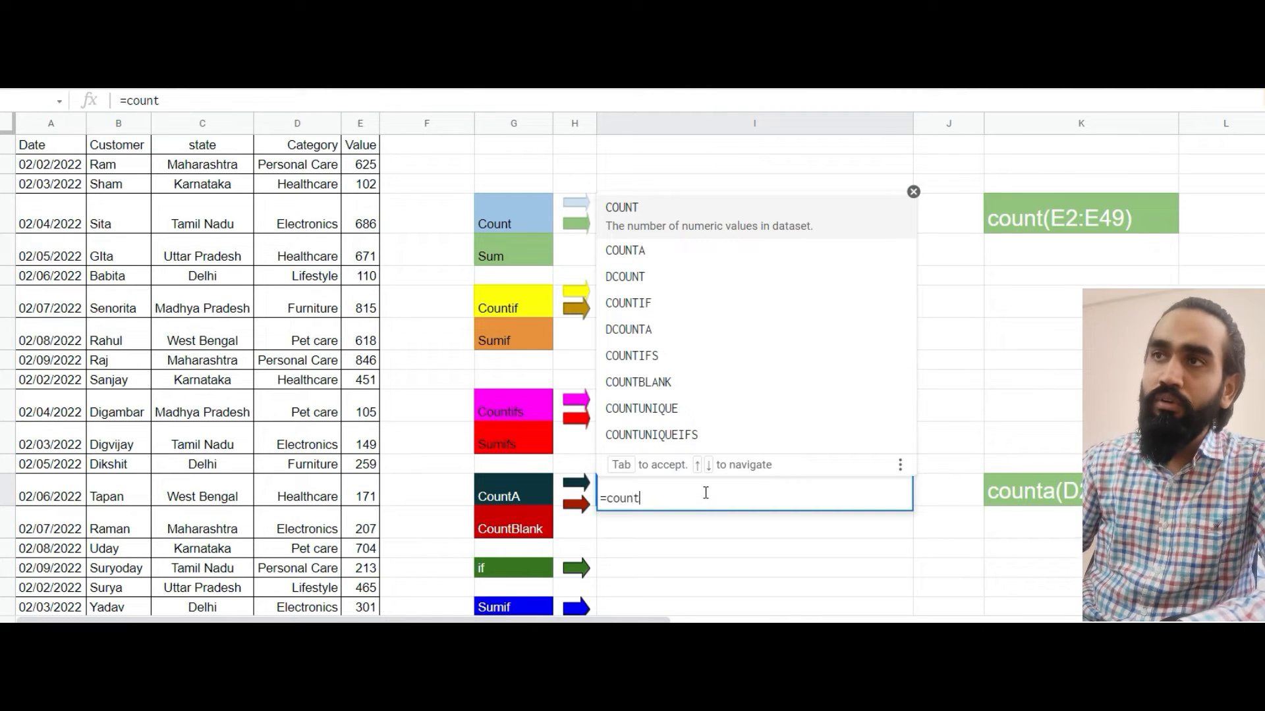
type("a")
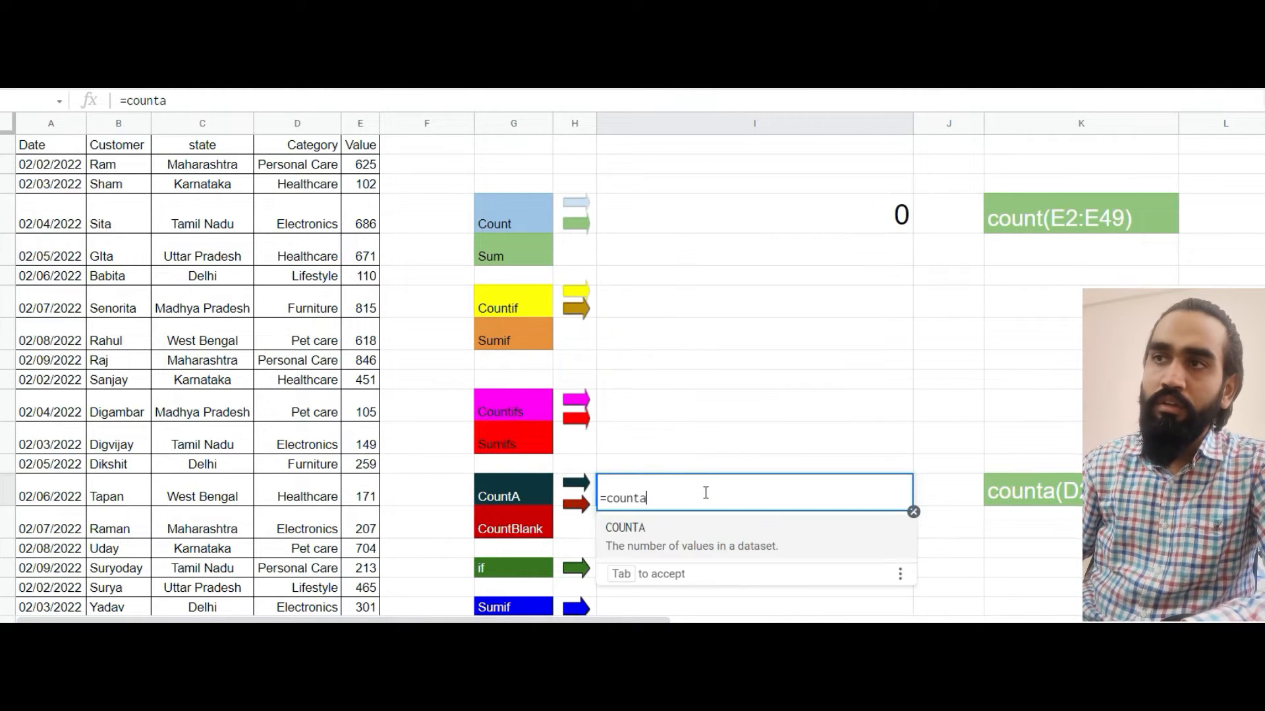
key("Tab")
key("Left")
key("Left")
key("Left")
key("Left")
key("Left")
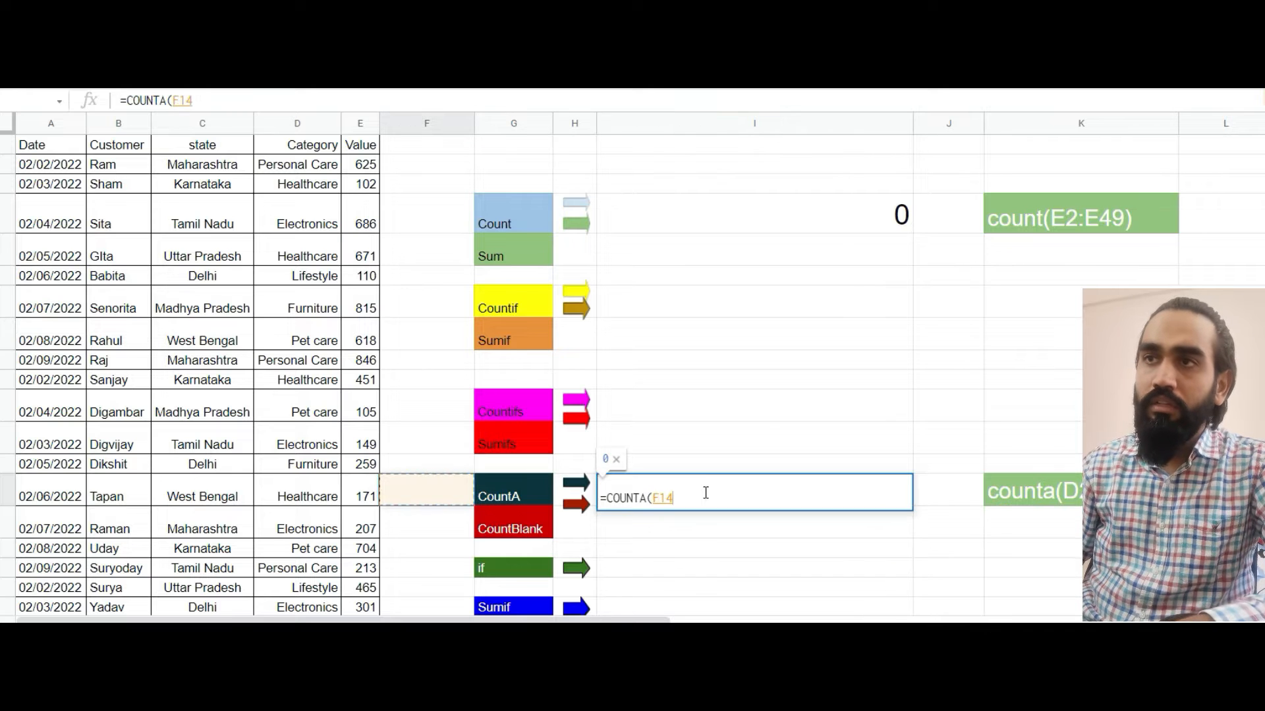
key("ctrl+Up")
key("Down")
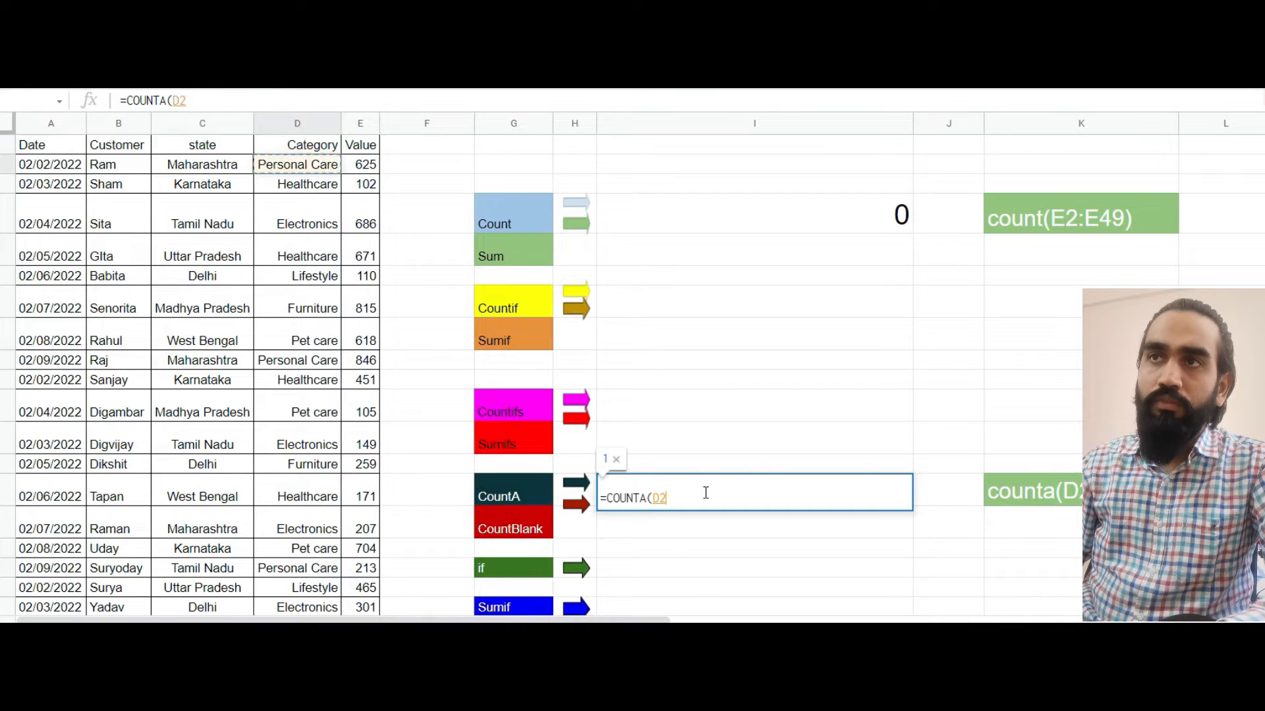
key("Left")
key("ctrl+shift+Down")
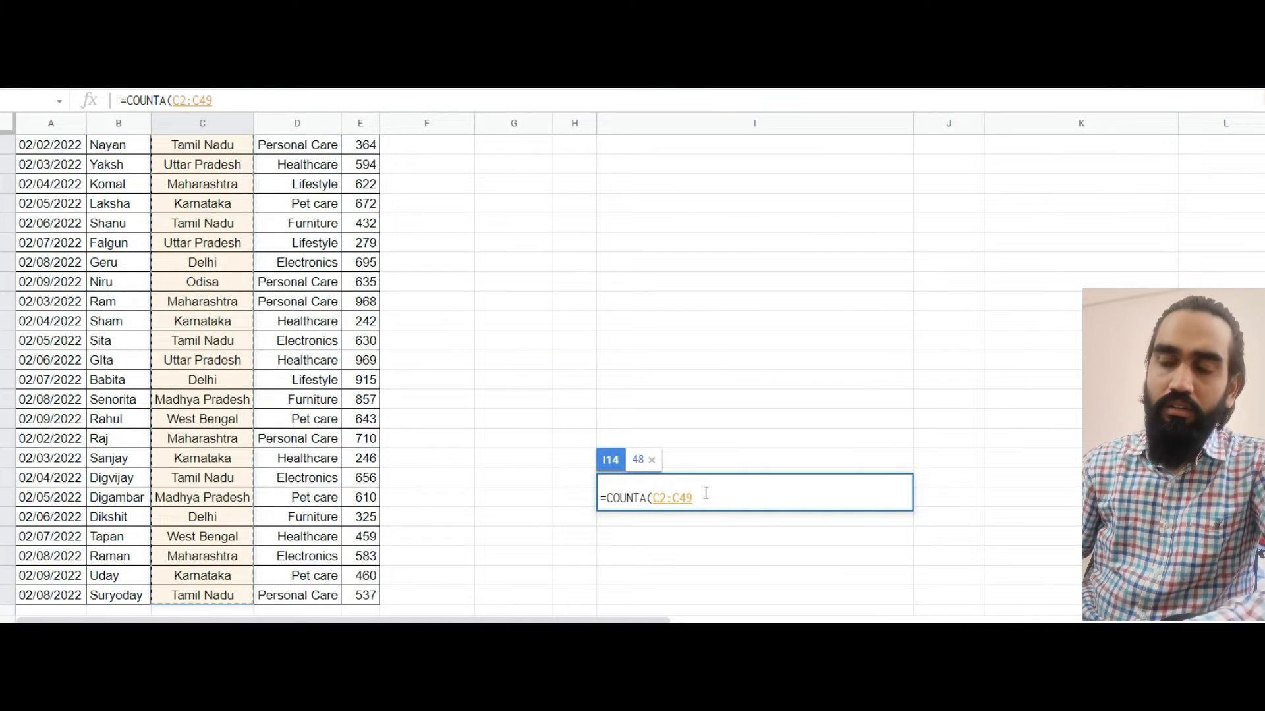
key("Return")
Change the range of the COUNT formula in I4 to the Value cells E2:E50
scroll(706, 495, "up", 3)
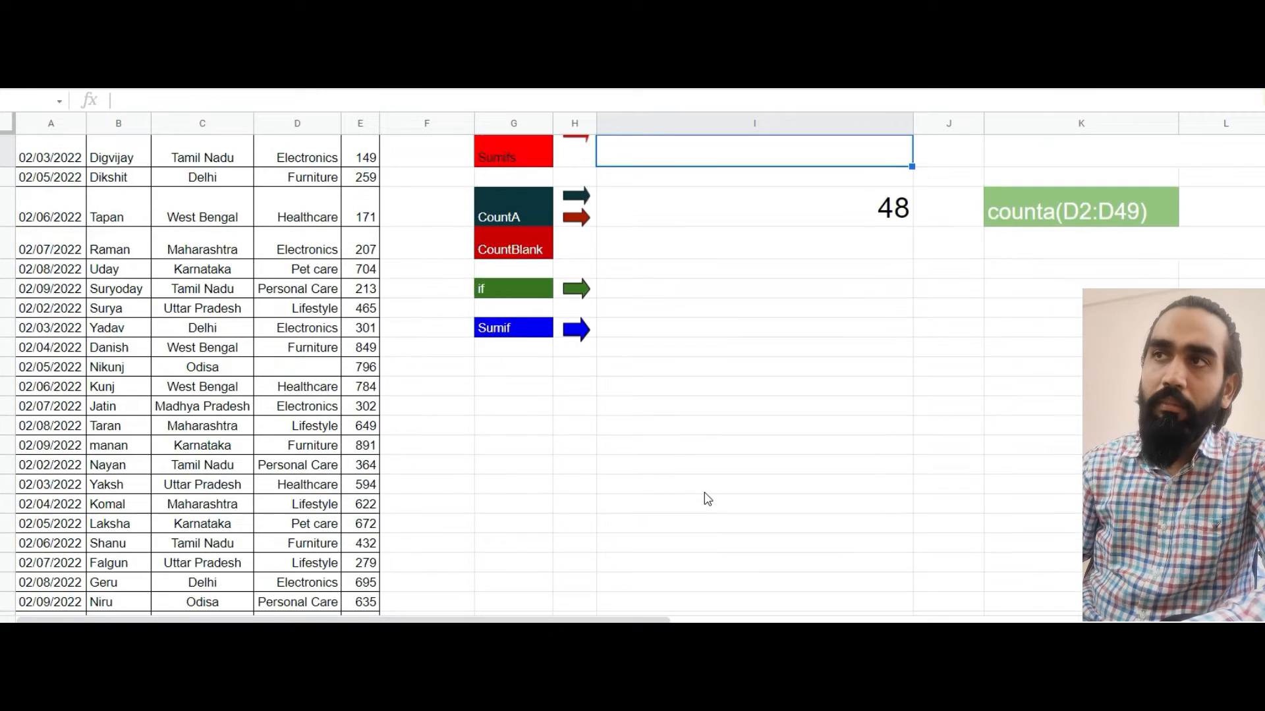
scroll(707, 498, "up", 2)
scroll(707, 498, "up", 3)
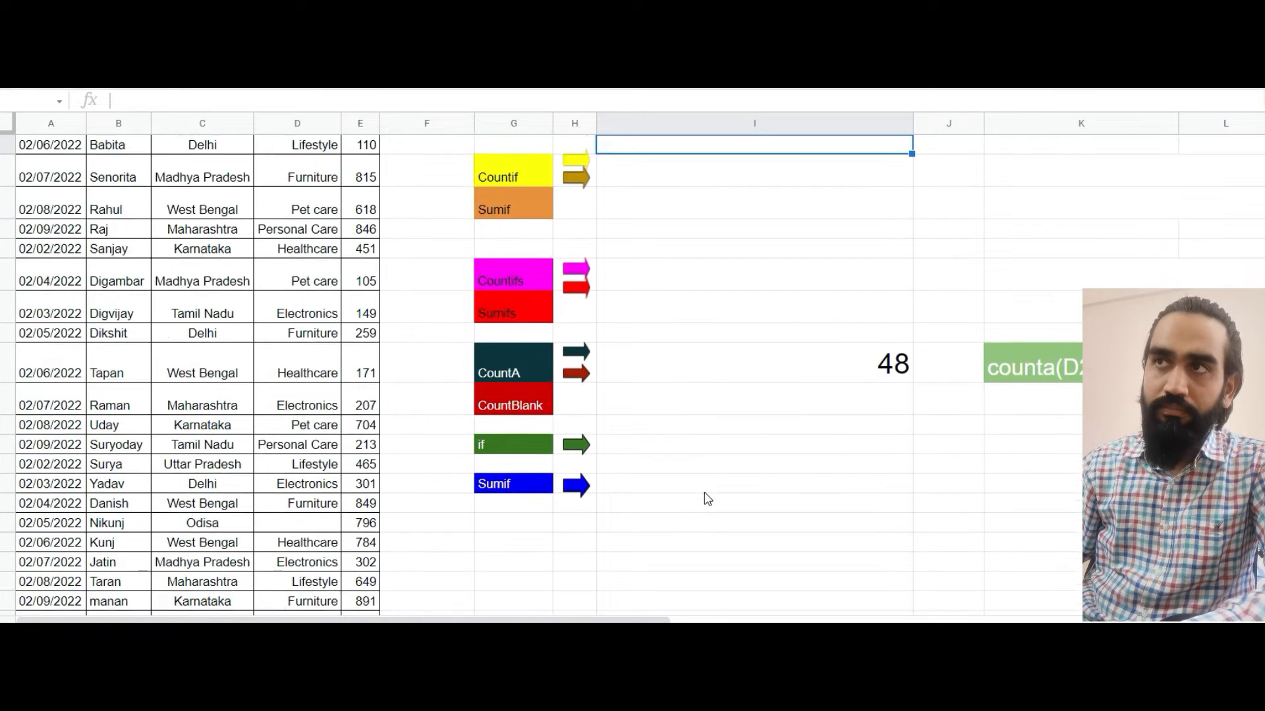
scroll(707, 498, "up", 3)
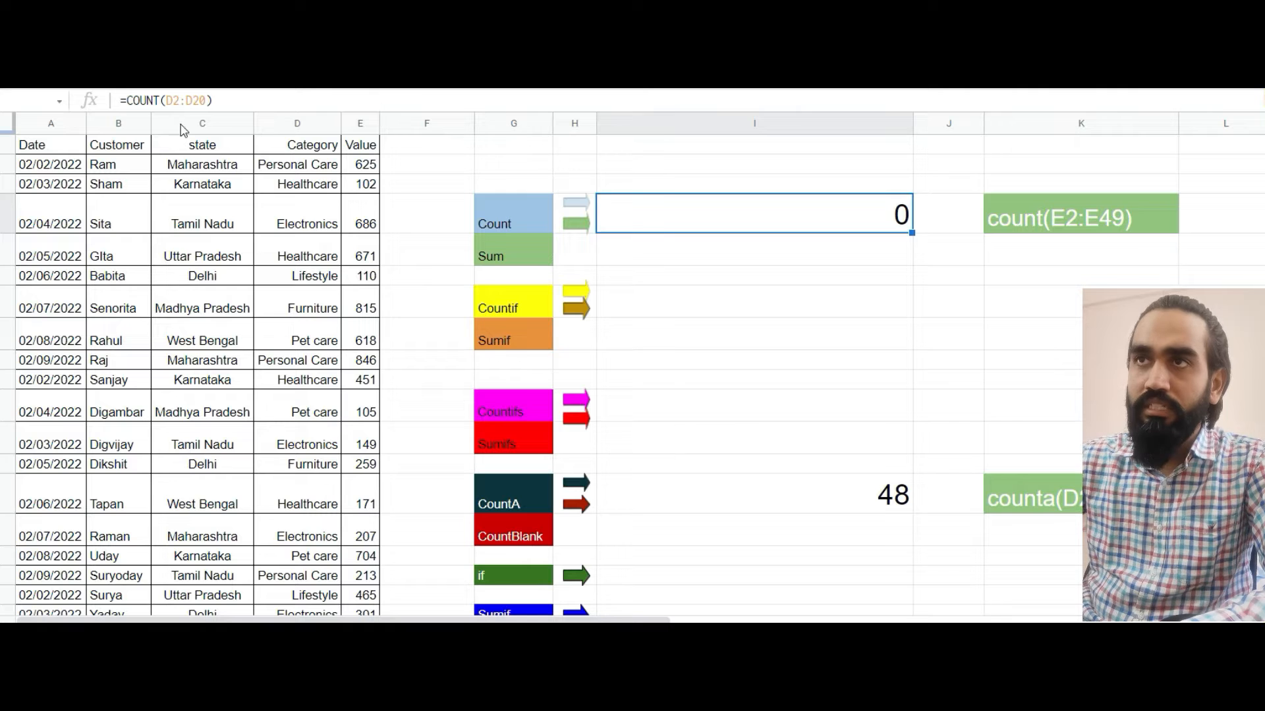
left_click(170, 100)
key("BackSpace")
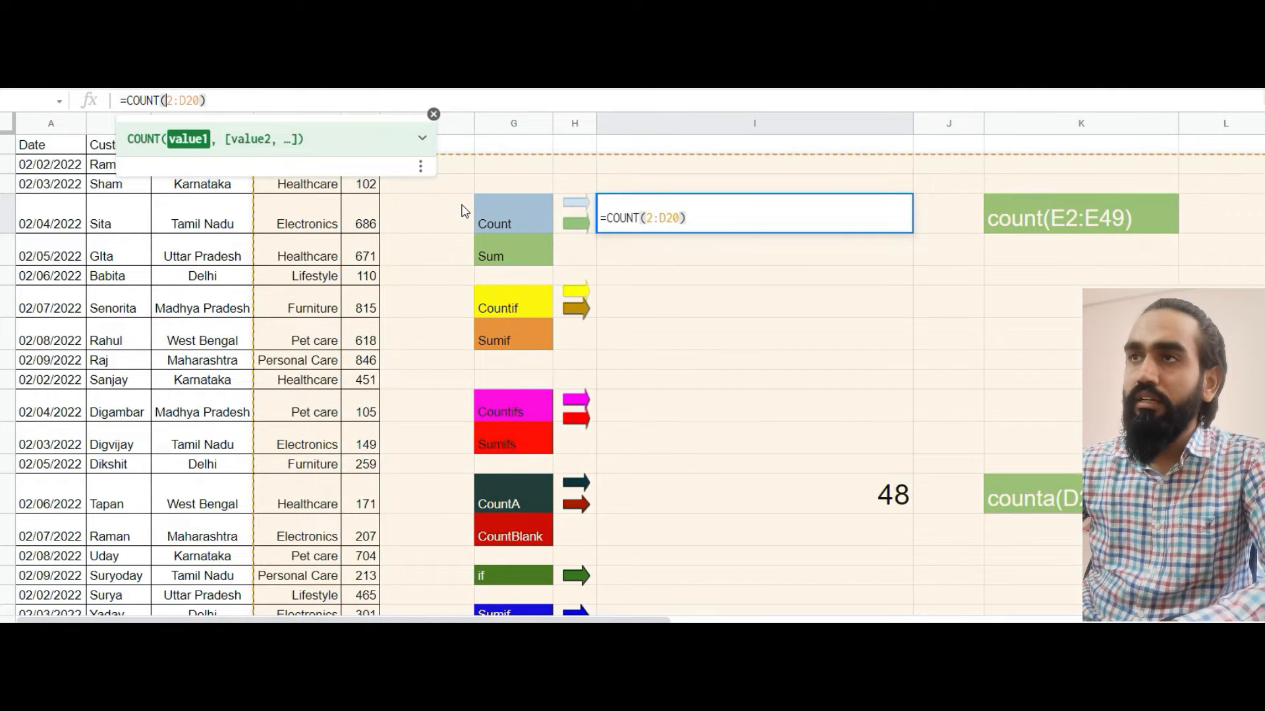
type("E")
key("Right")
key("Right")
key("Right")
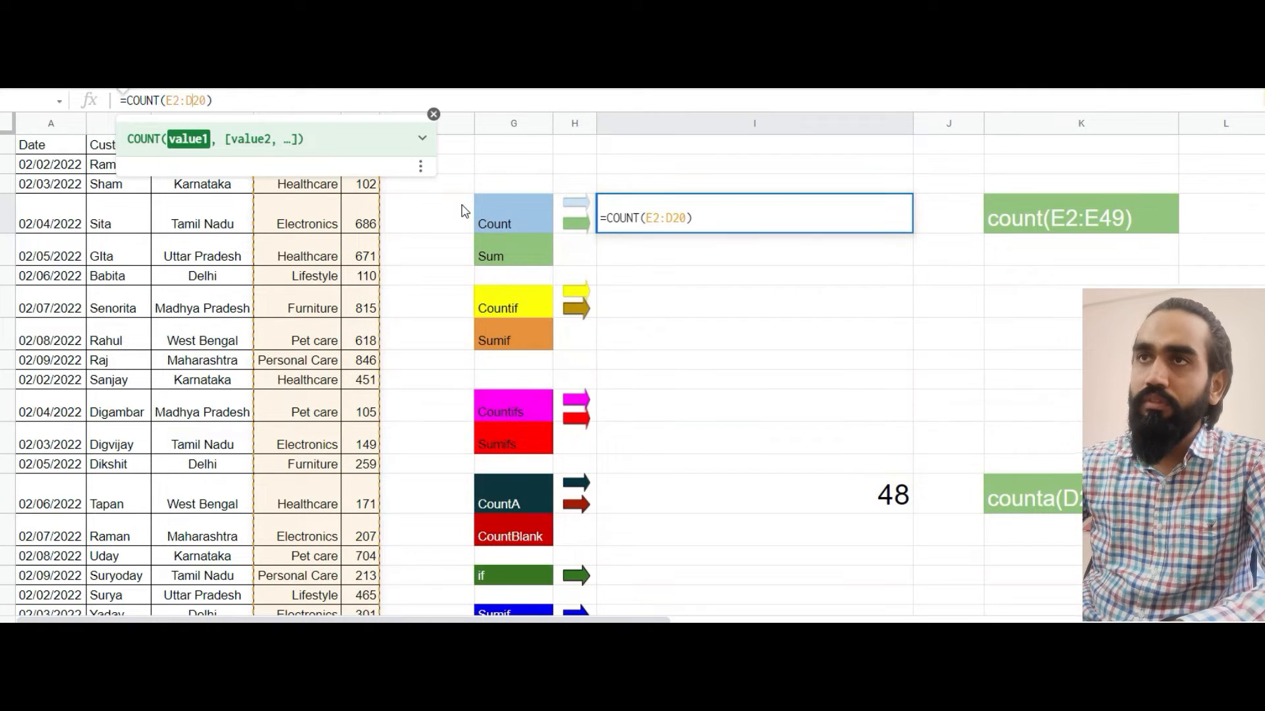
key("BackSpace")
type("E")
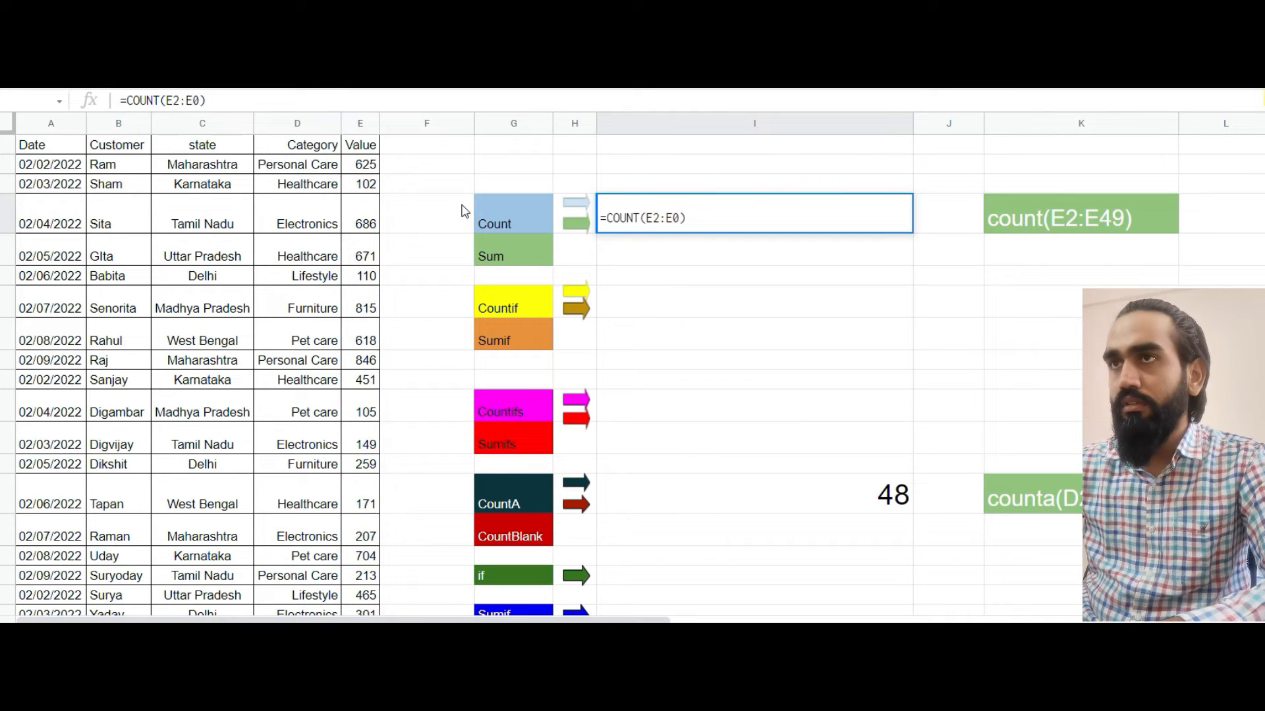
type("%")
key("BackSpace")
type("5")
key("Return")
key("Up")
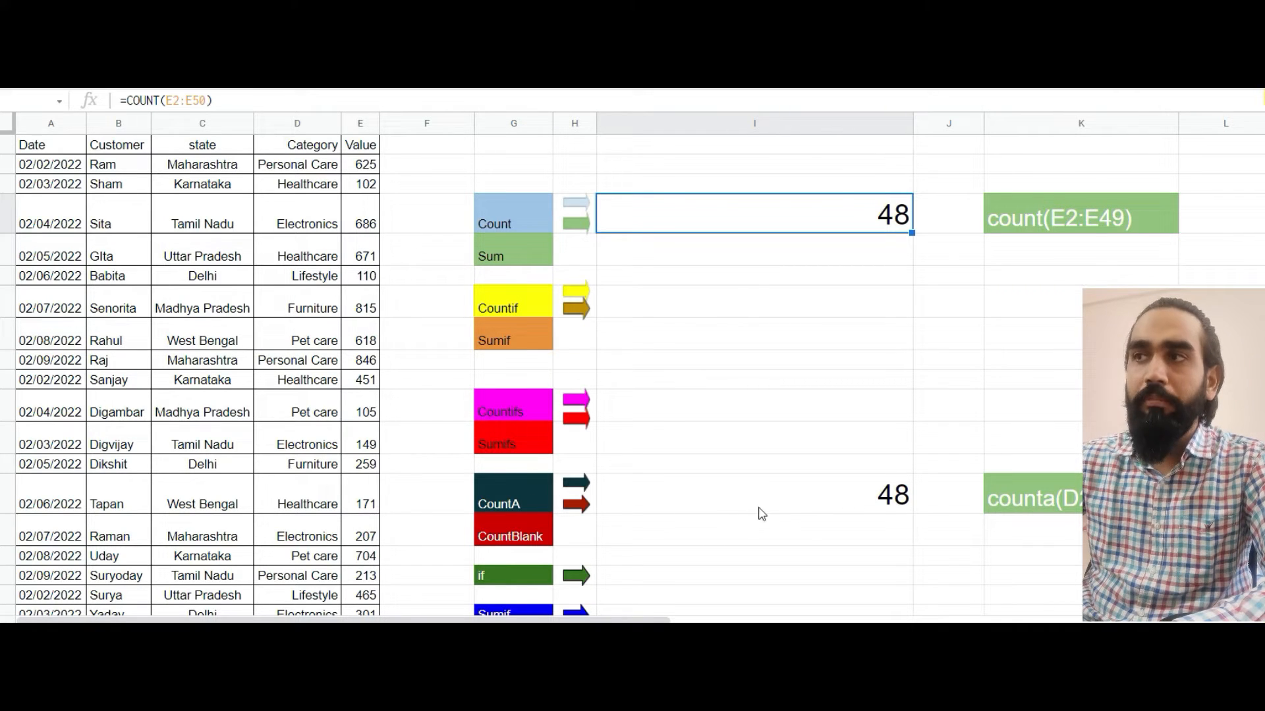
Change the range of the COUNTA formula in I14 to the Category cells D2:D49
left_click(224, 164)
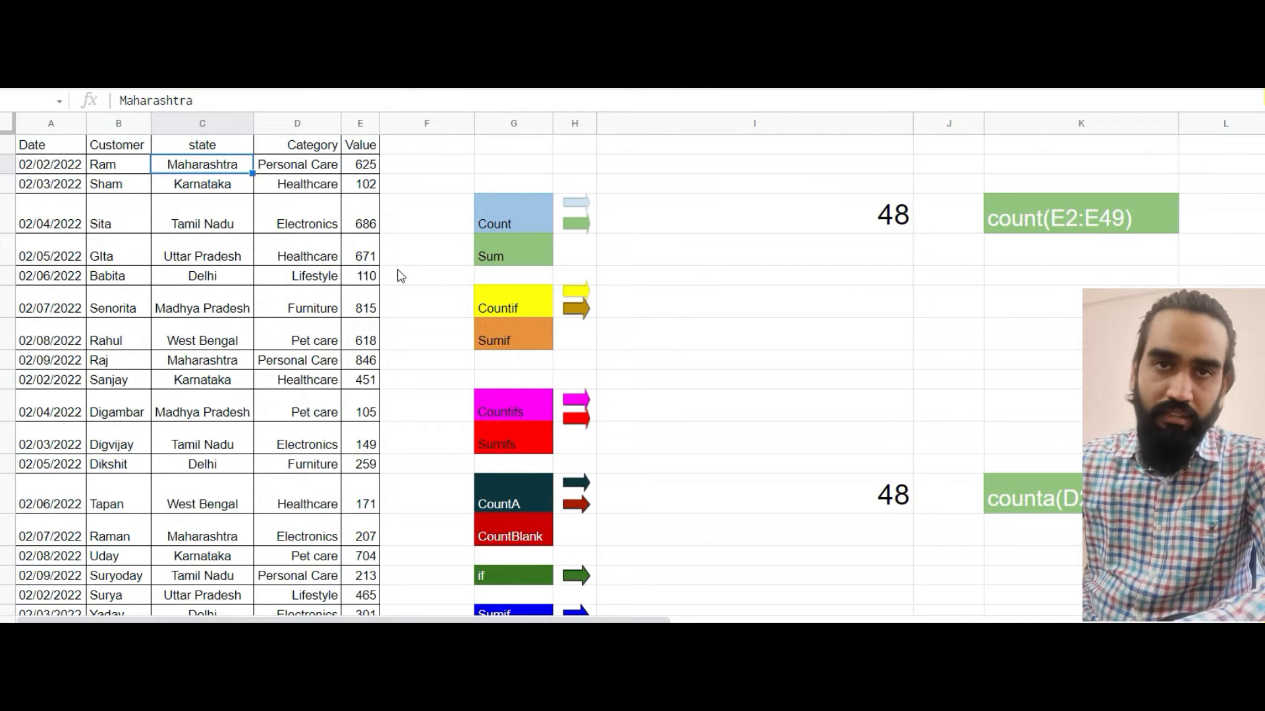
left_click(868, 493)
double_click(716, 487)
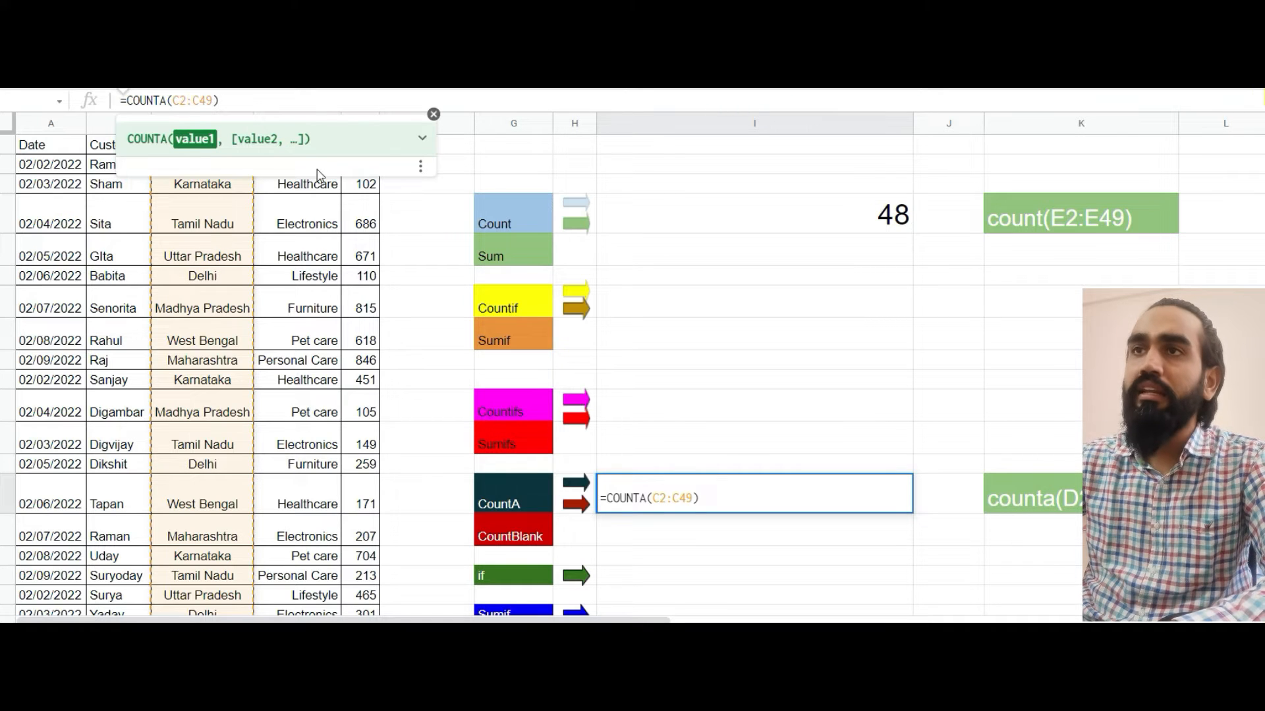
key("BackSpace")
type("D")
key("Right")
key("Right")
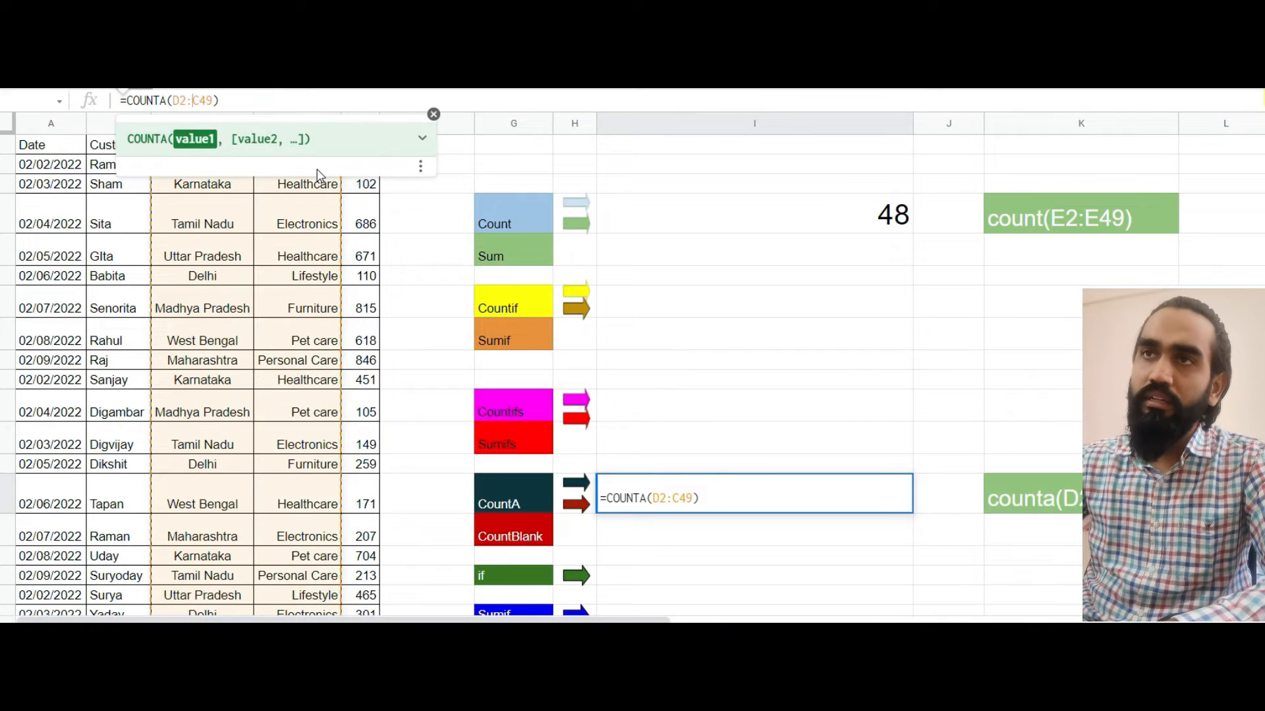
key("Delete")
type("D")
key("Return")
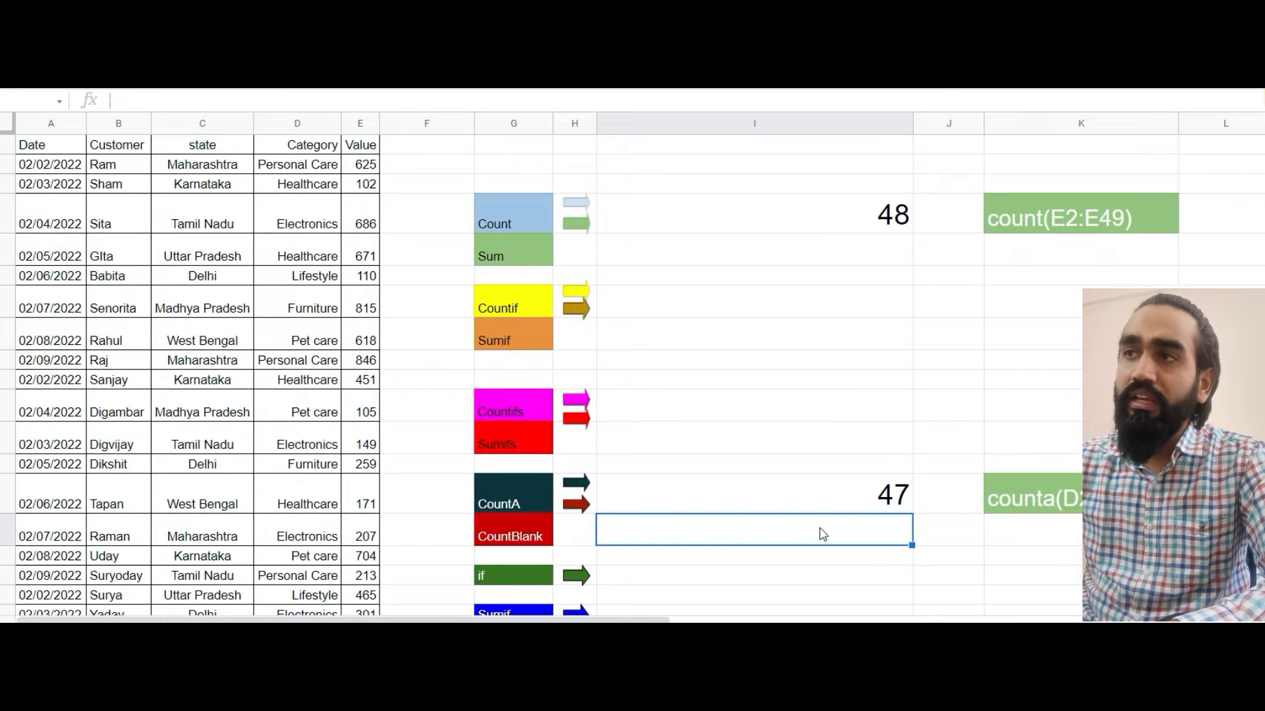
Enter a COUNTBLANK formula in I15 beside the CountBlank label, covering the Category column from D1 downward
left_click(851, 499)
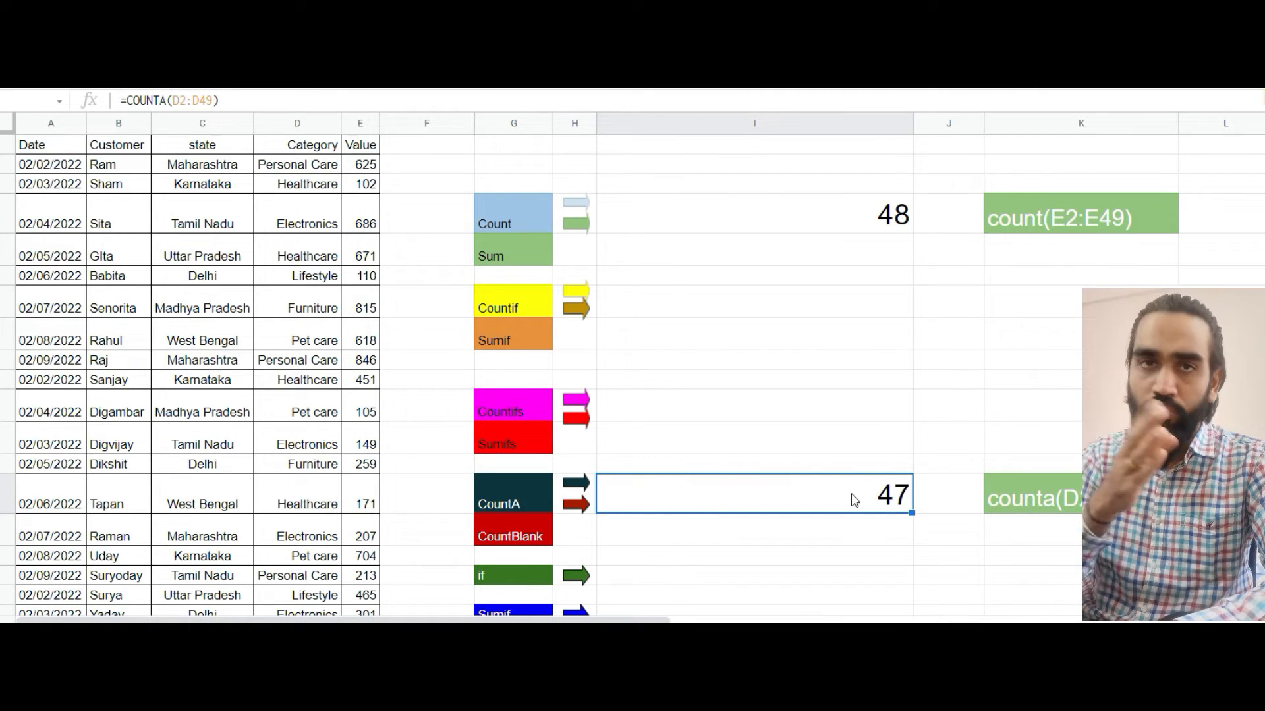
key("Down")
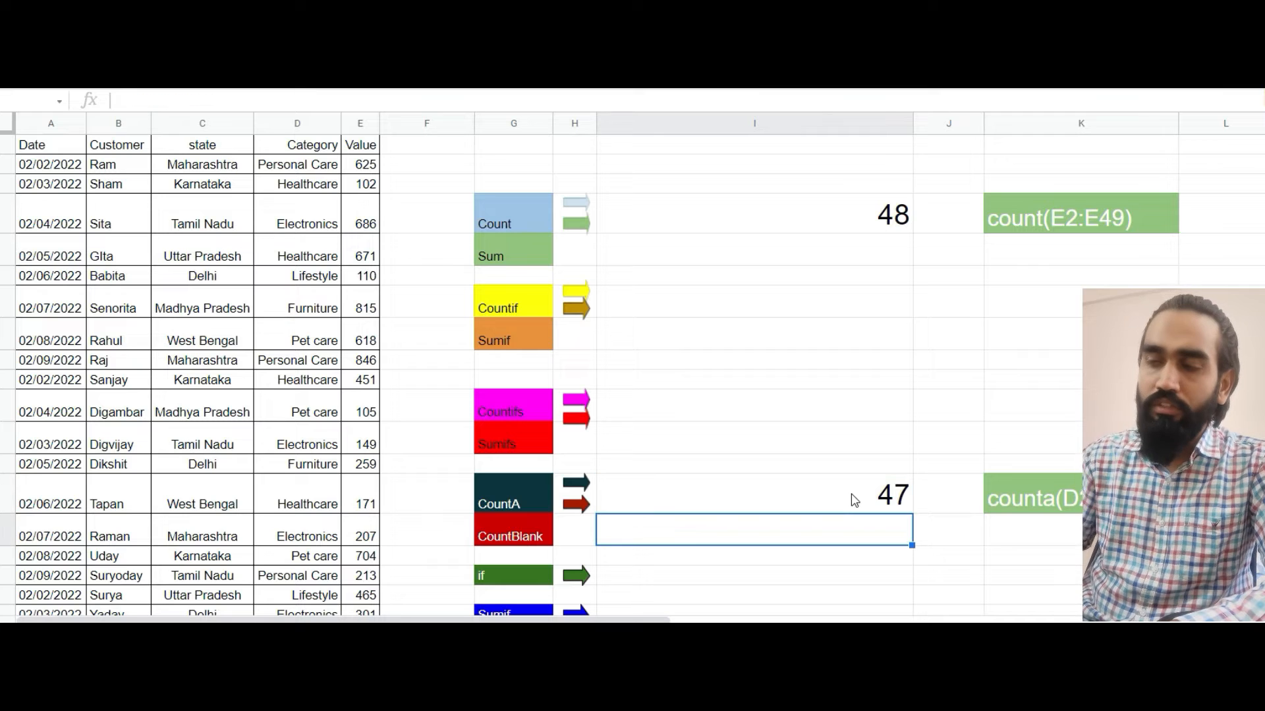
type("=co")
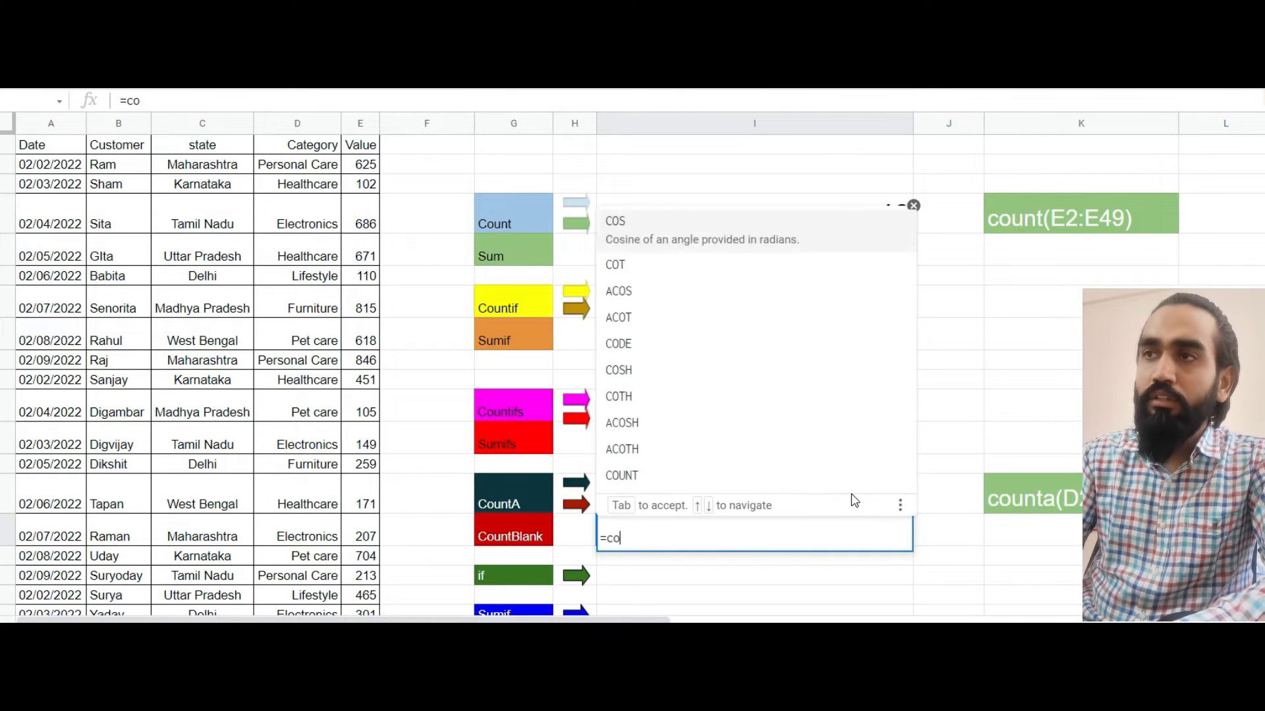
type("untbl")
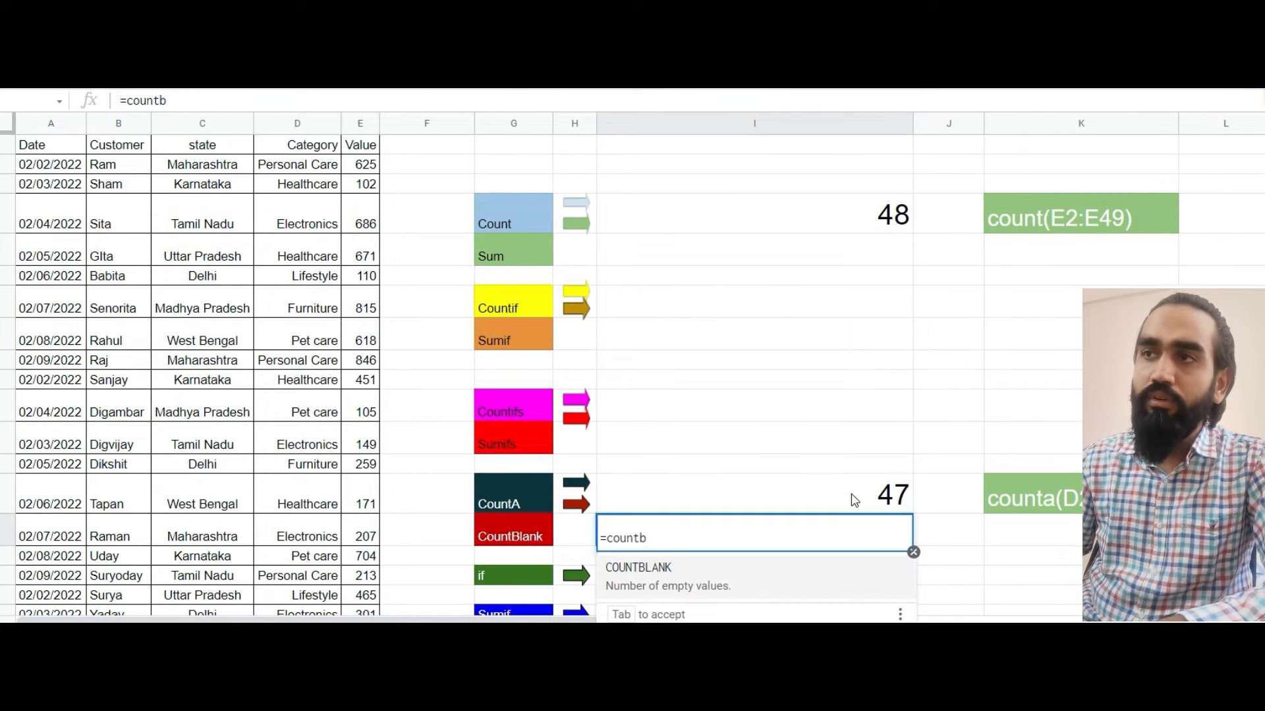
key("Tab")
key("Left")
key("Left")
key("Left")
key("Left")
key("Left")
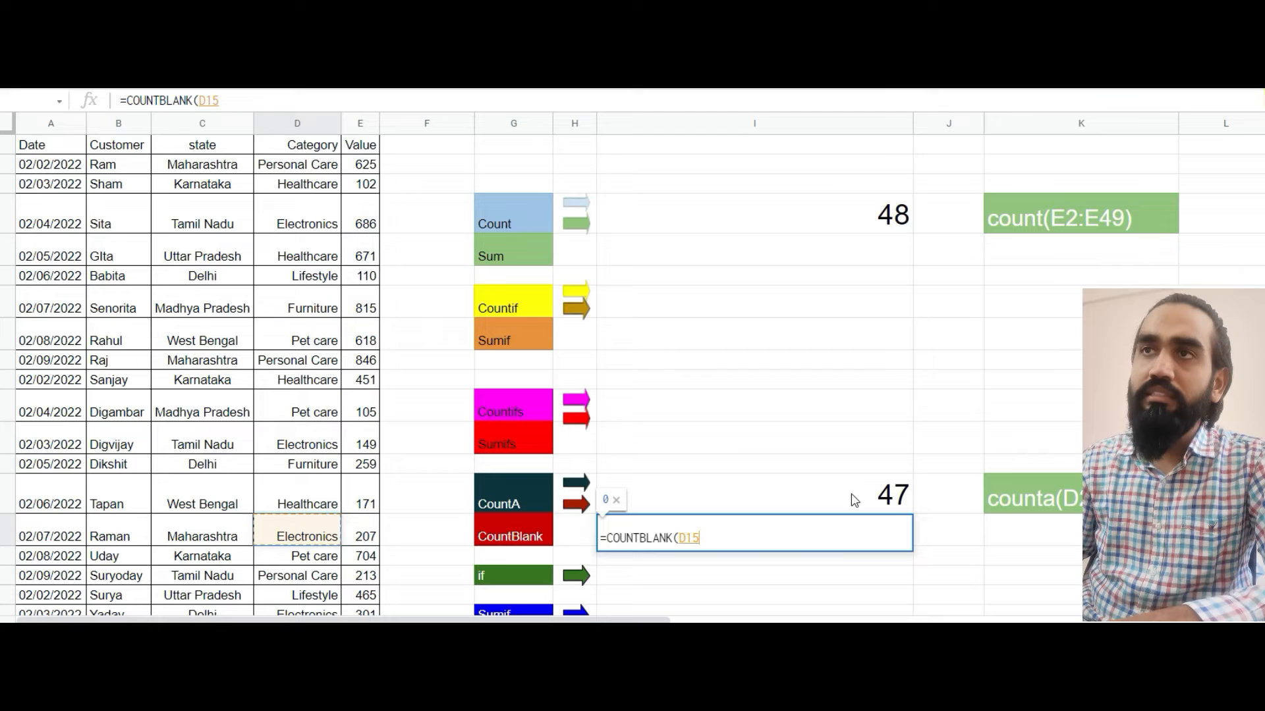
key("ctrl+Up")
key("Down")
key("Up")
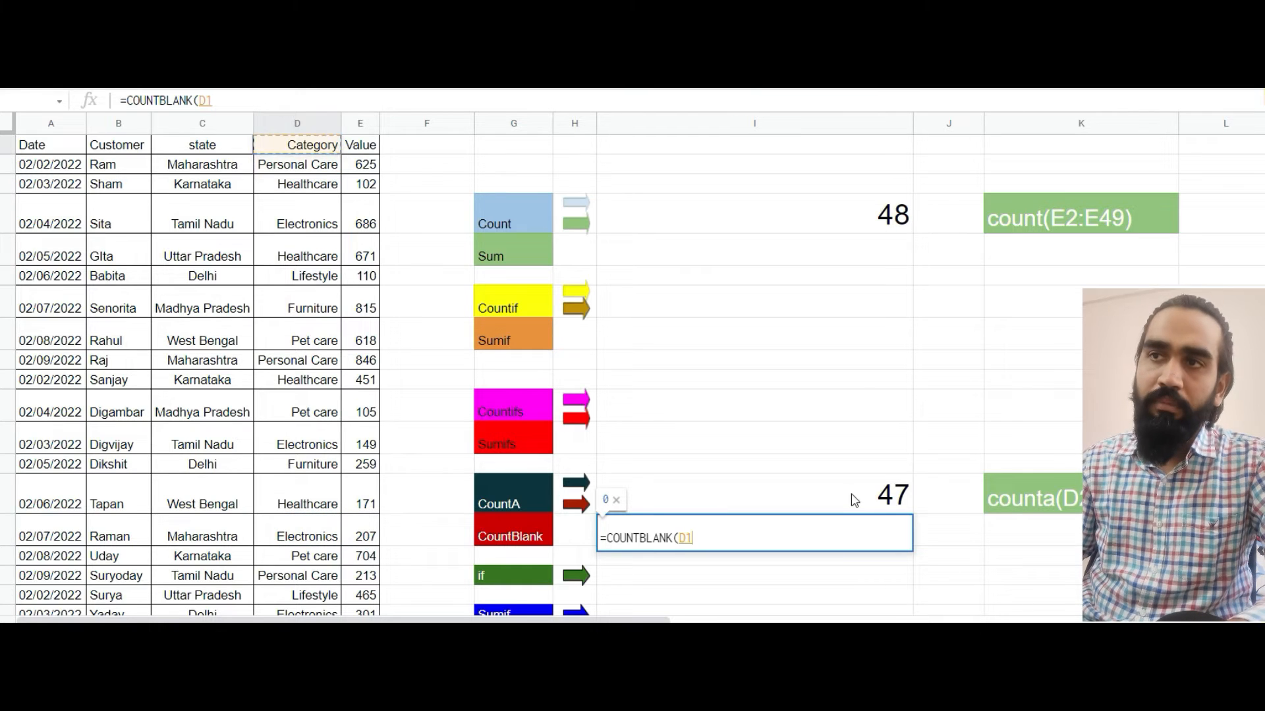
key("shift+Down")
key("shift+Down")
key("shift+Down")
key("shift+Down")
key("shift+Down")
key("shift+Down")
key("shift+Down")
key("shift+Down")
key("shift+Down")
key("shift+Down")
key("shift+Down")
key("shift+Down")
key("shift+Down")
key("shift+Down")
key("shift+Down")
key("shift+Down")
key("shift+Down")
key("shift+Down")
key("shift+Down")
key("shift+Down")
key("shift+Down")
key("shift+Down")
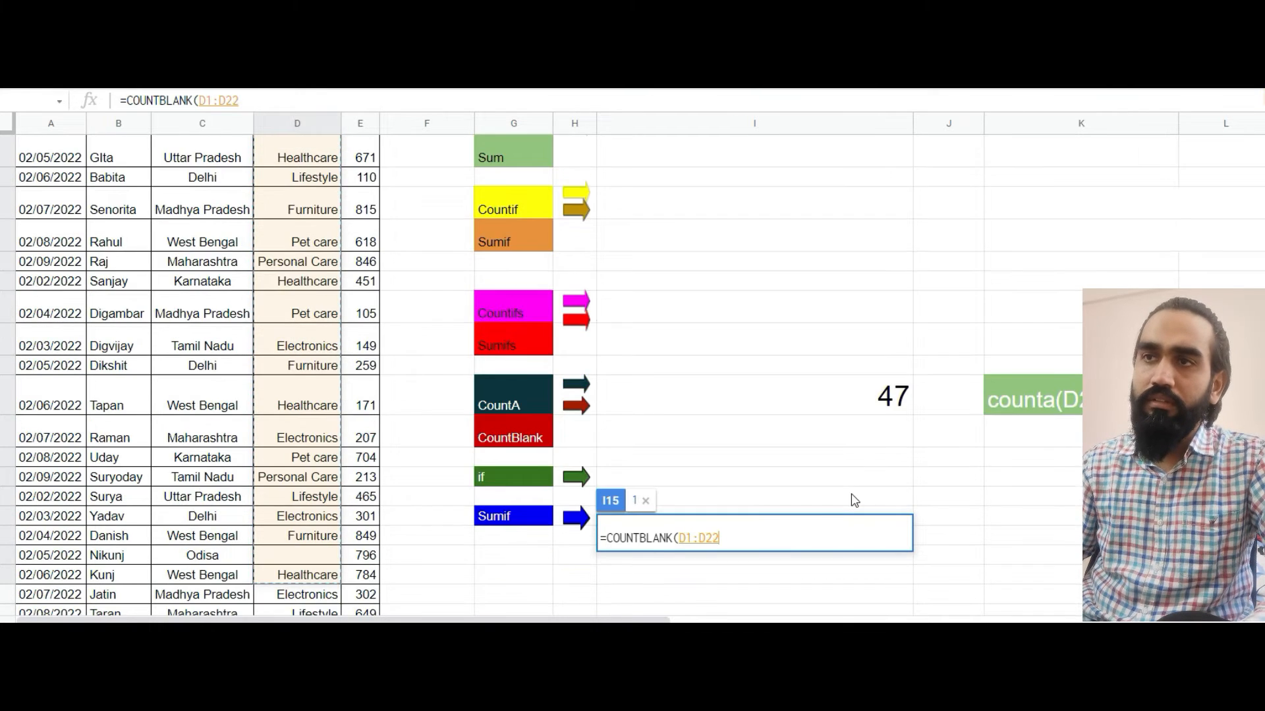
key("ctrl+shift+Down")
key("Return")
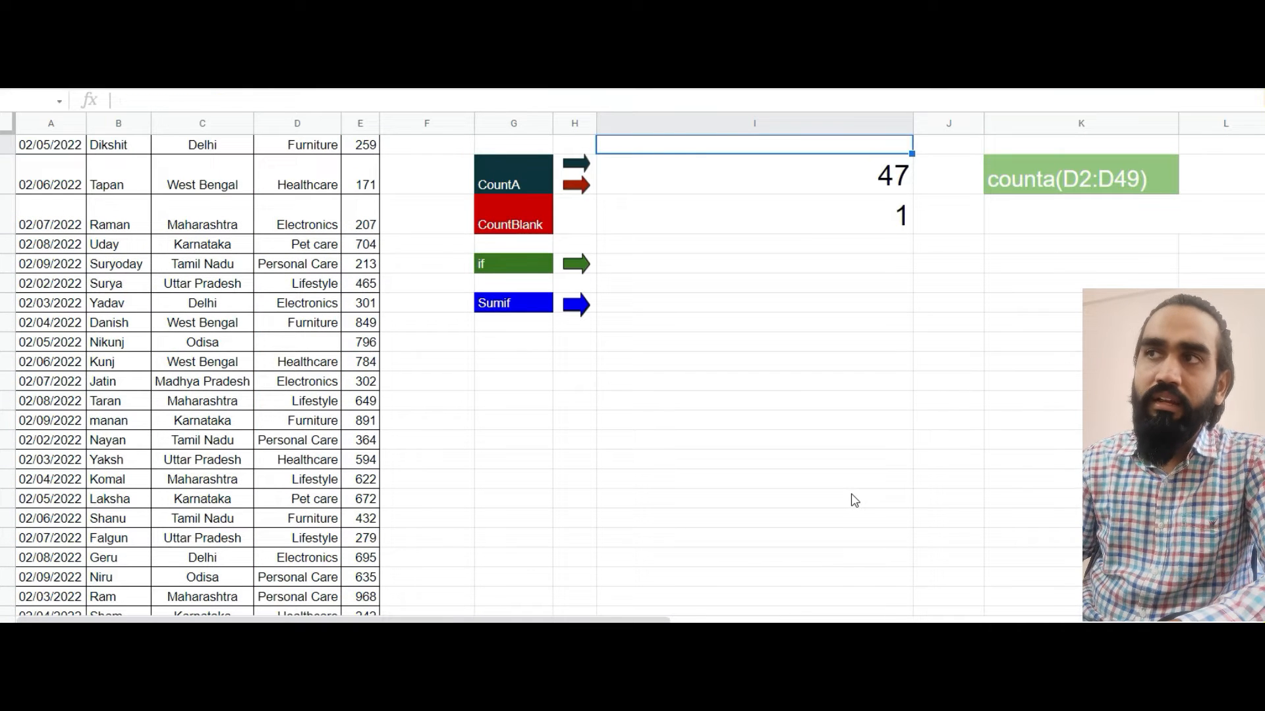
Look through the Category column from its header downward to locate the blank cell
key("Down")
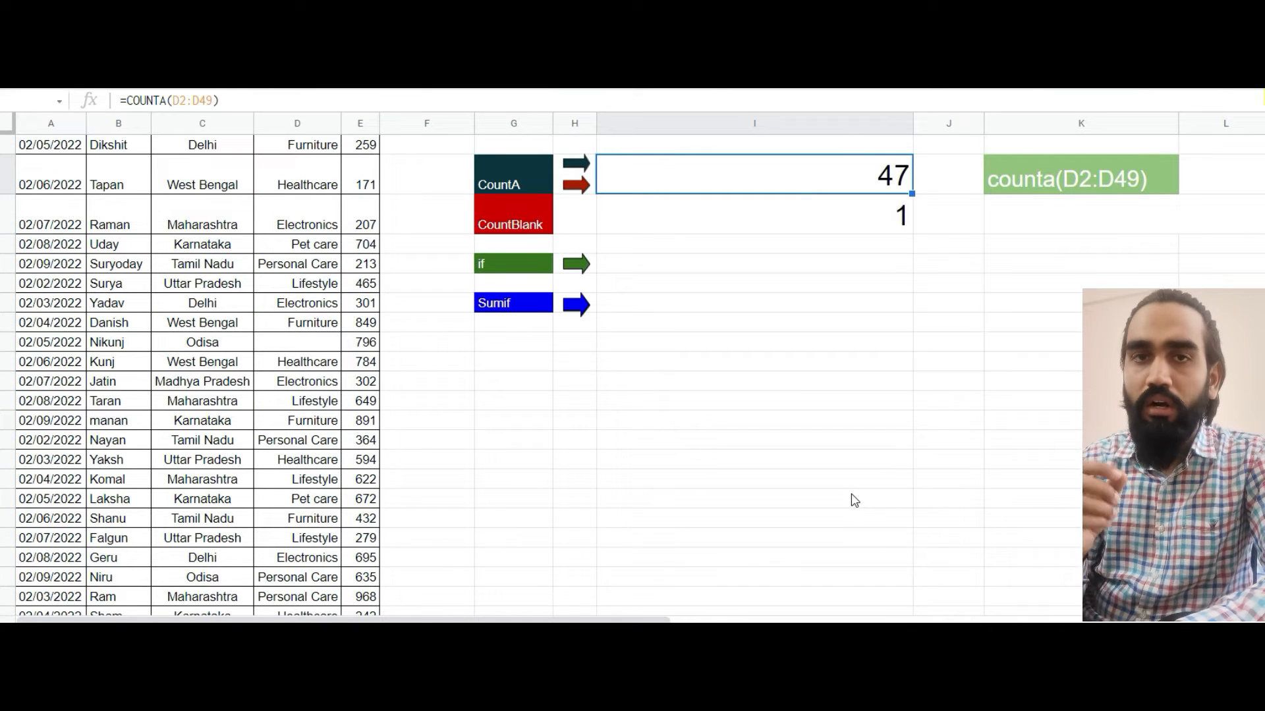
key("Left")
key("Left")
key("Left")
key("Left")
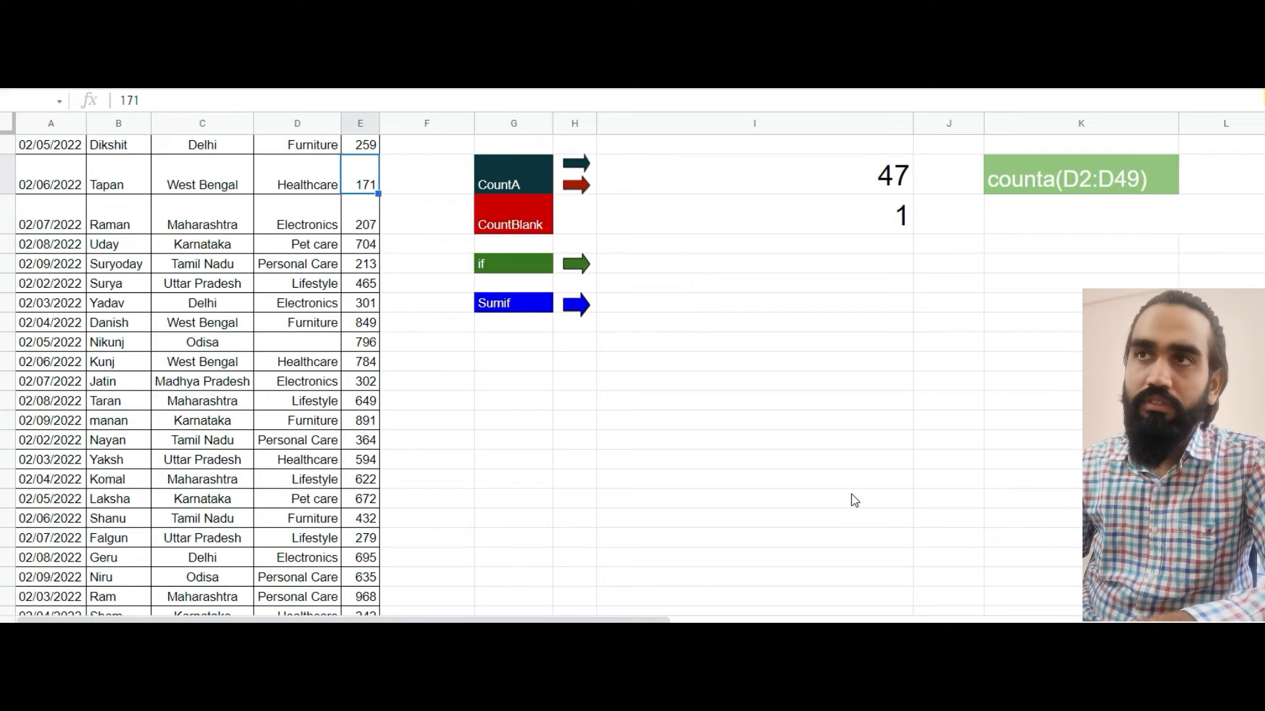
key("Left")
key("ctrl+Up")
key("Down")
key("ctrl+Down")
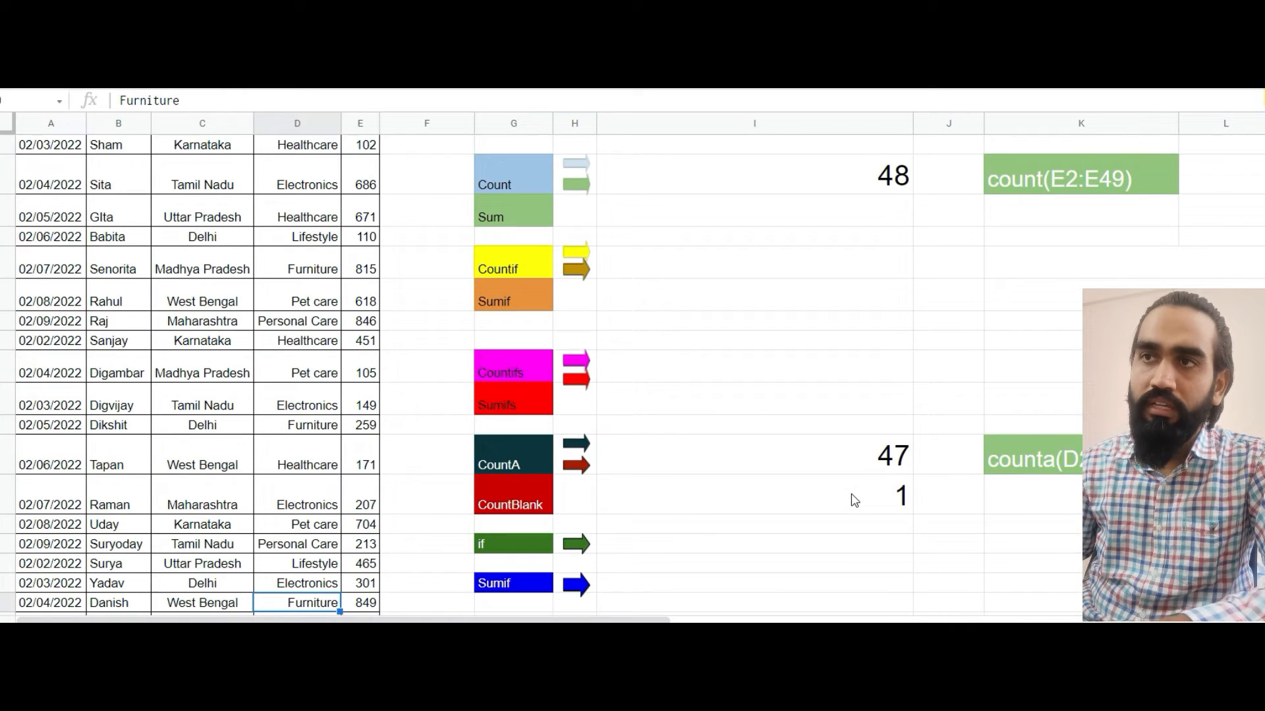
key("ctrl+Down")
key("Down")
key("Down")
key("Up")
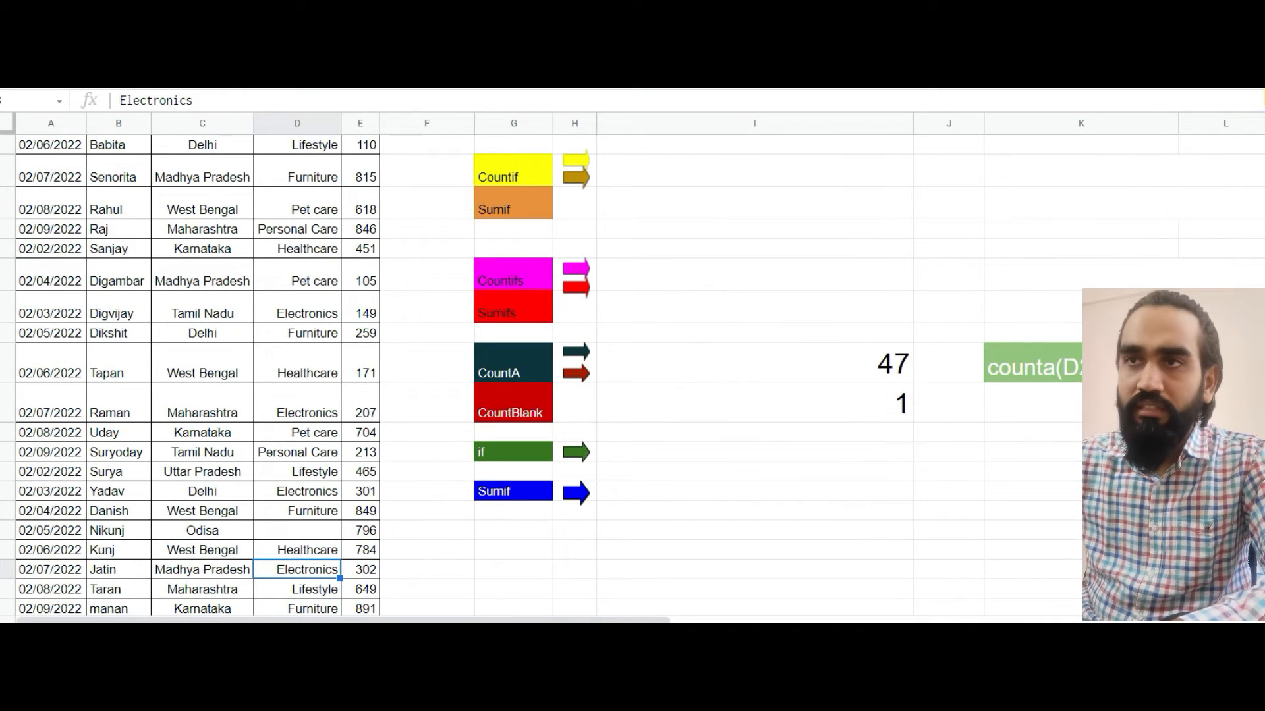
left_click(287, 530)
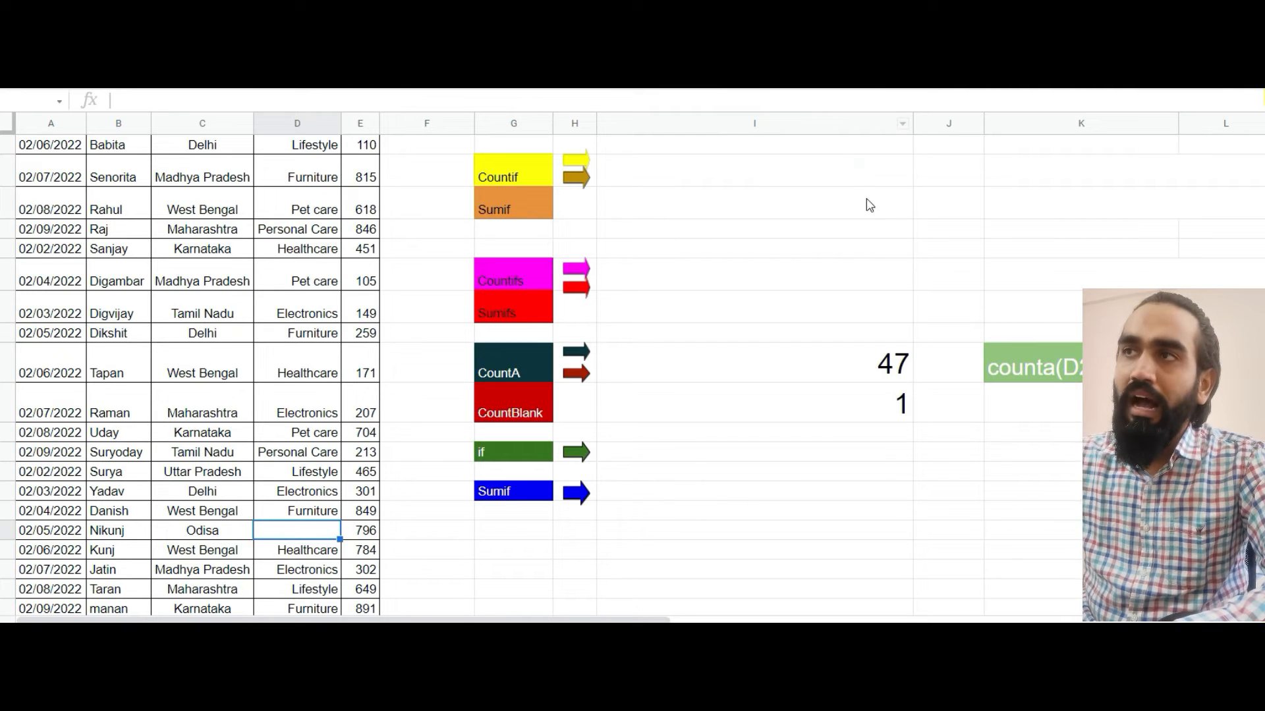
Enter a SUM formula over the Value cells E2:E49 in I5 beside the Sum label
left_click(858, 174)
key("Up")
key("Up")
key("Up")
key("Up")
key("Up")
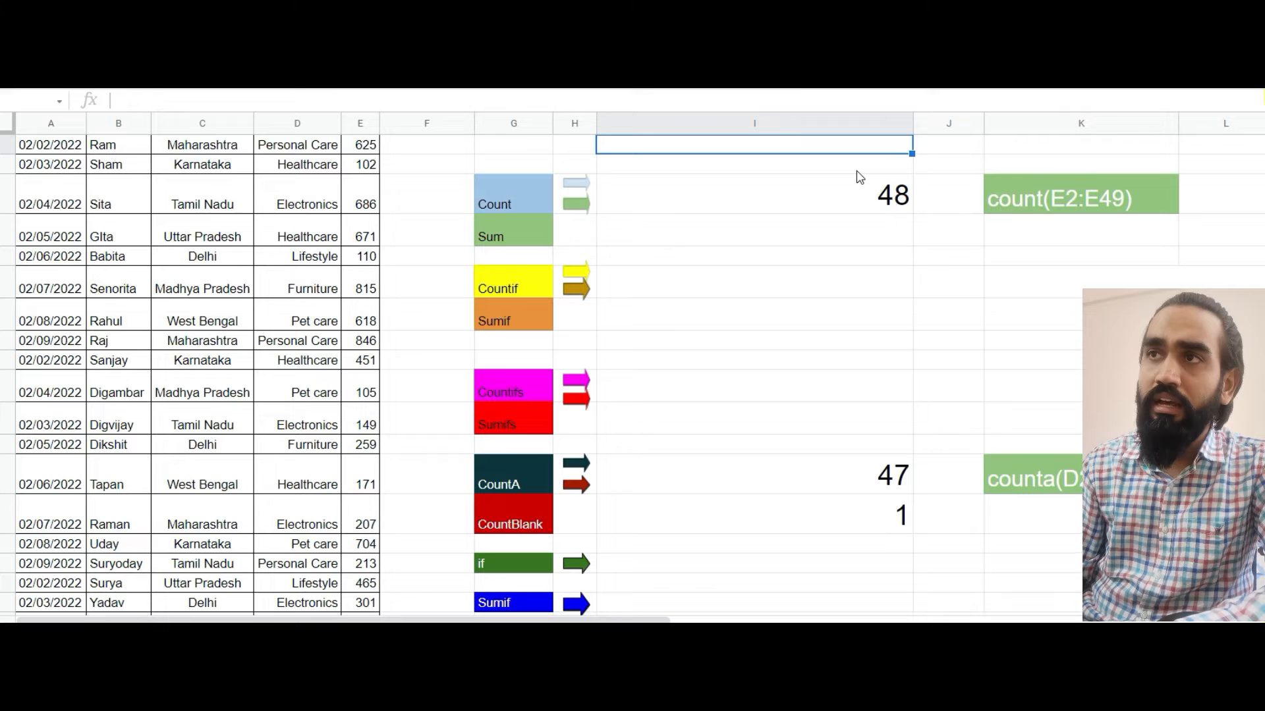
key("Up")
key("Down")
key("Down")
key("Down")
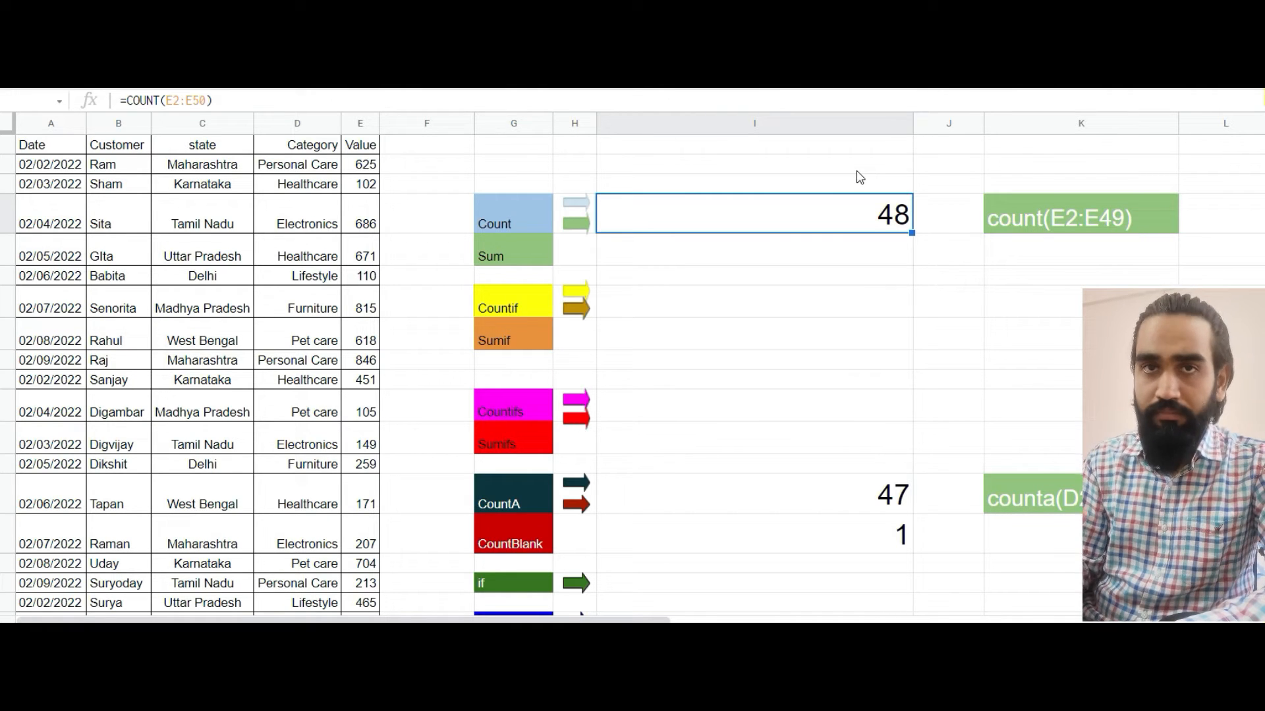
key("Down")
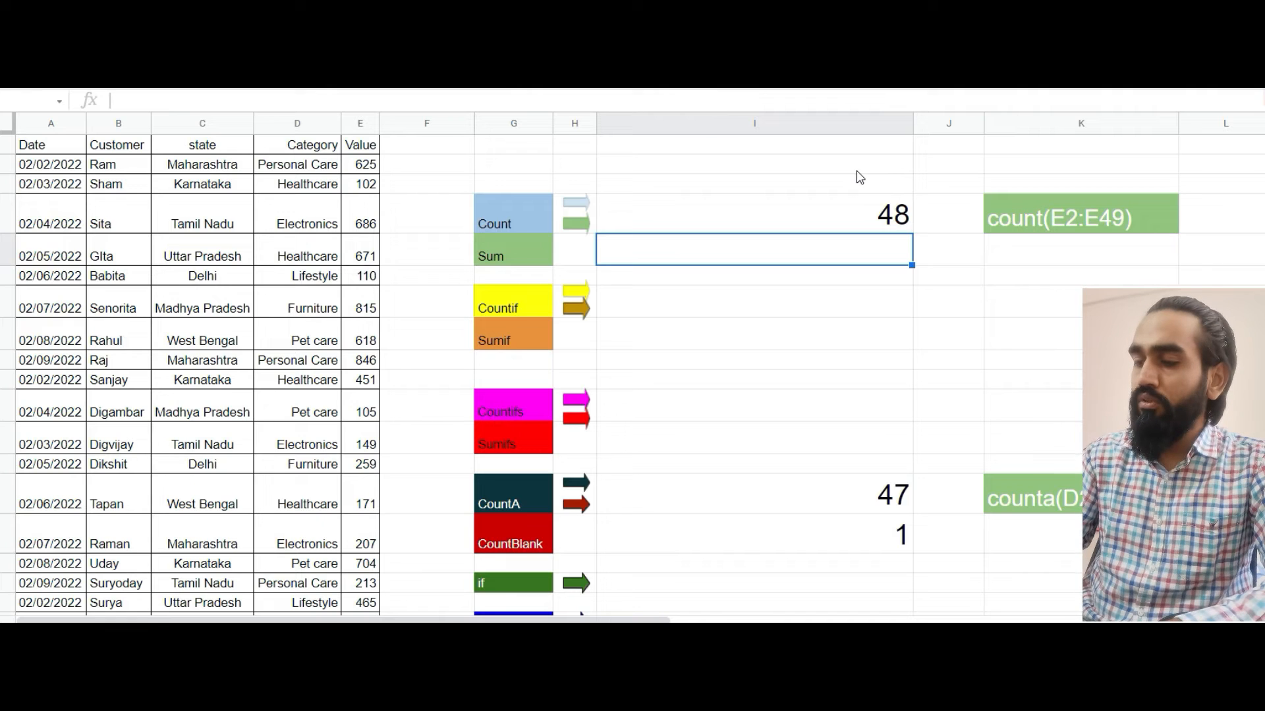
type("=sum")
key("Tab")
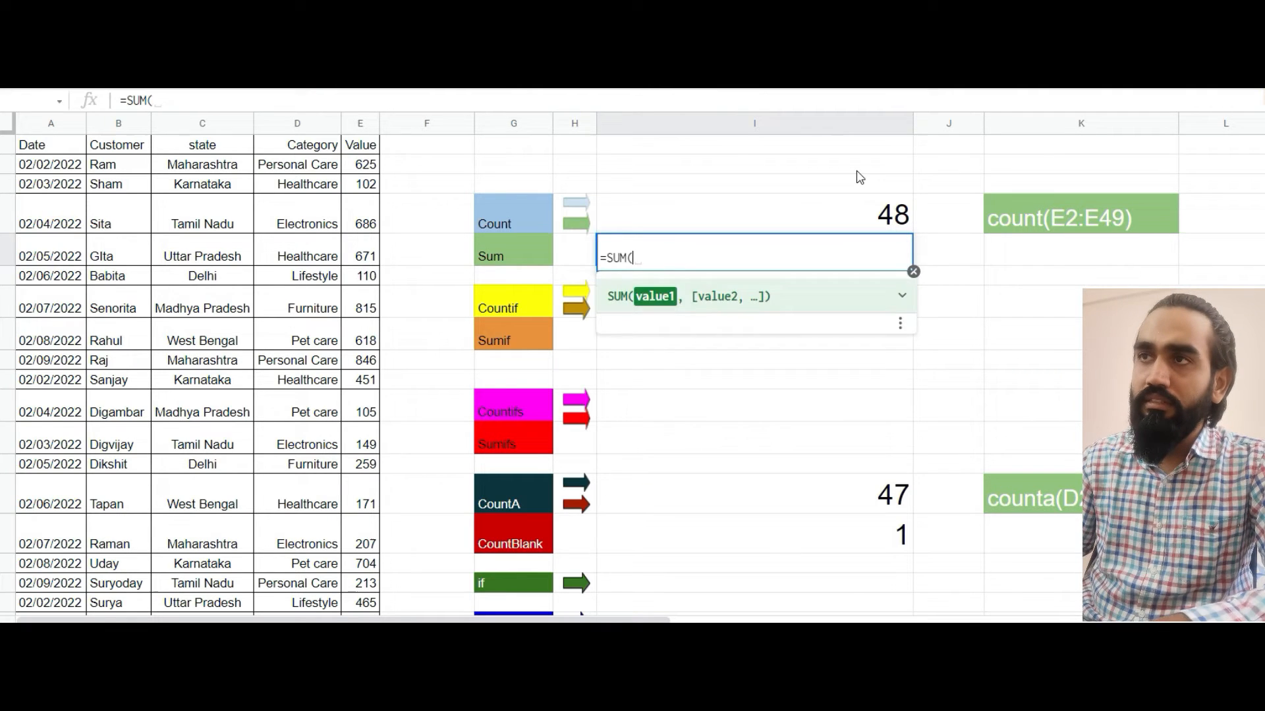
key("Left")
key("Left")
key("Left")
key("Left")
key("Left")
key("Up")
key("Up")
key("Up")
key("Up")
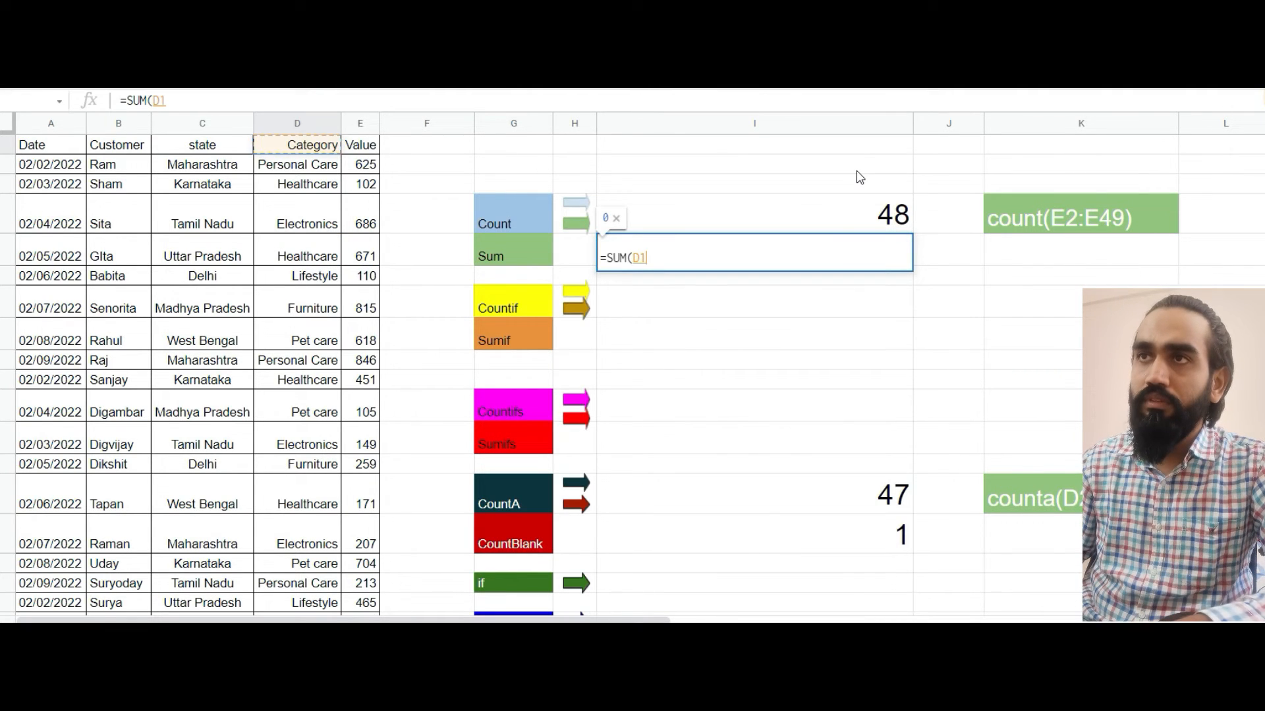
key("Right")
key("Down")
key("ctrl+shift+Down")
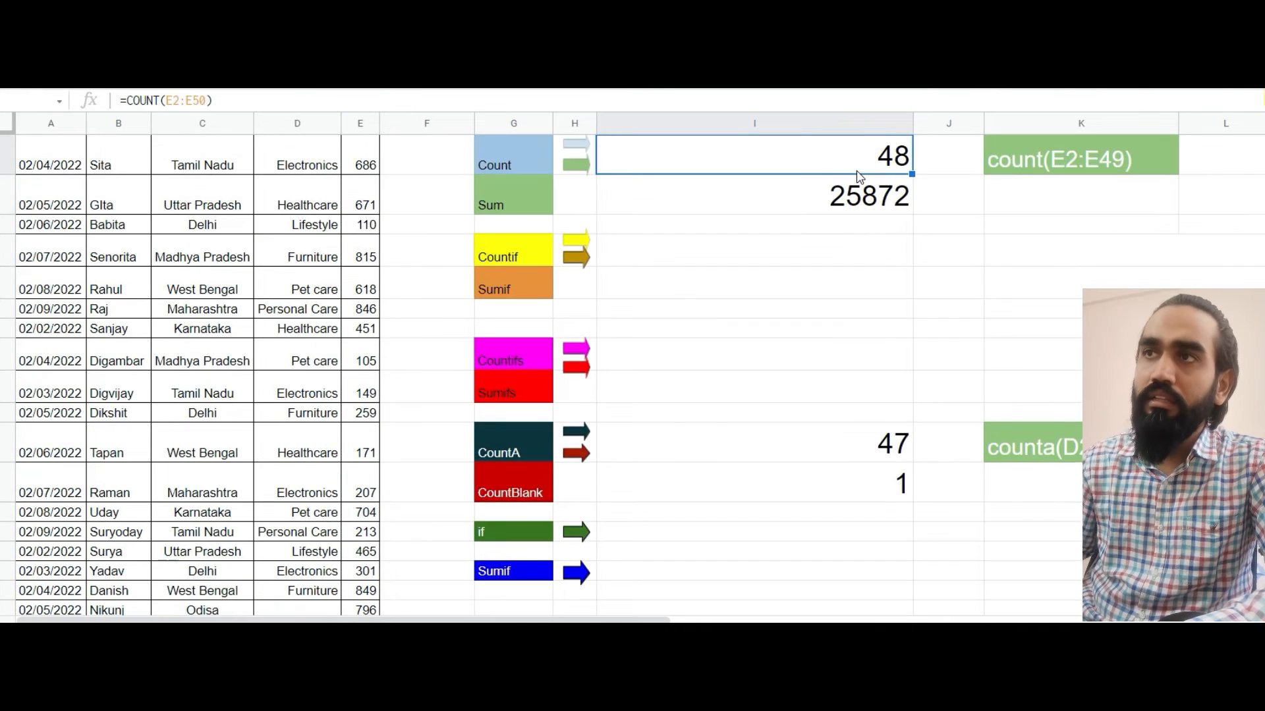
scroll(824, 160, "up", 1)
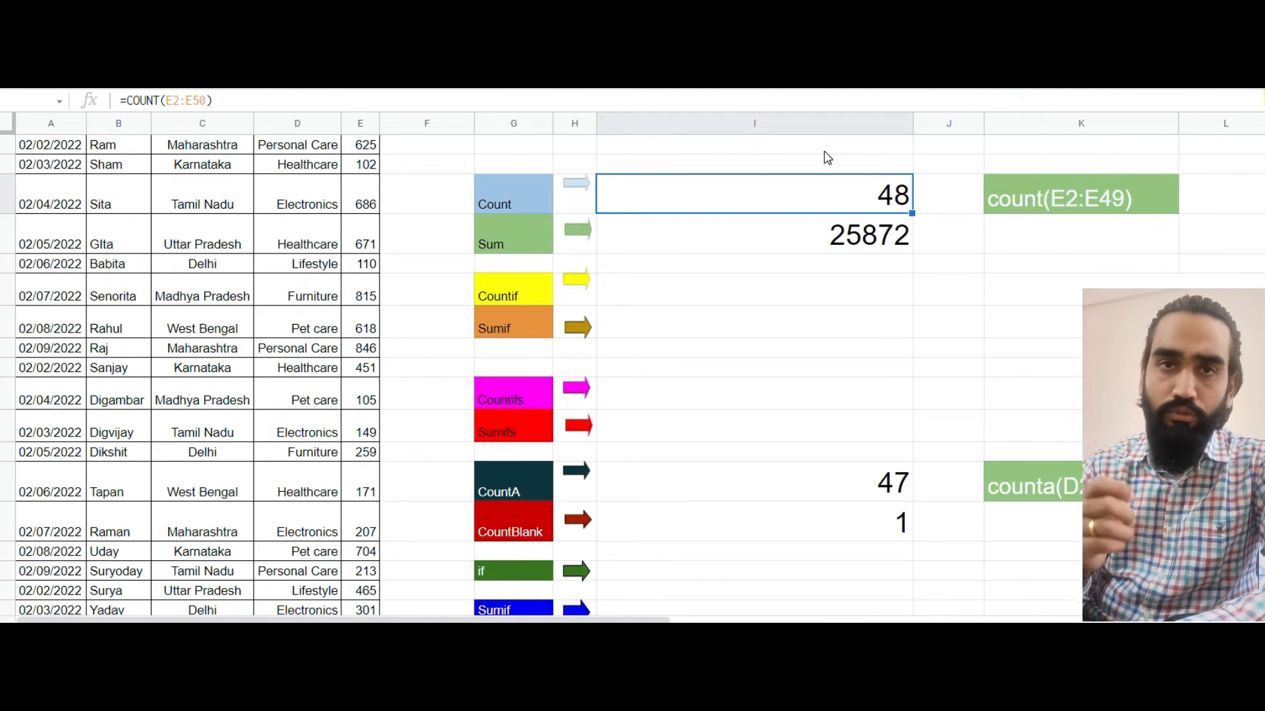
Clear the SUM formula from I5 and put the reference text SUM(E2:E49) in K5
key("Down")
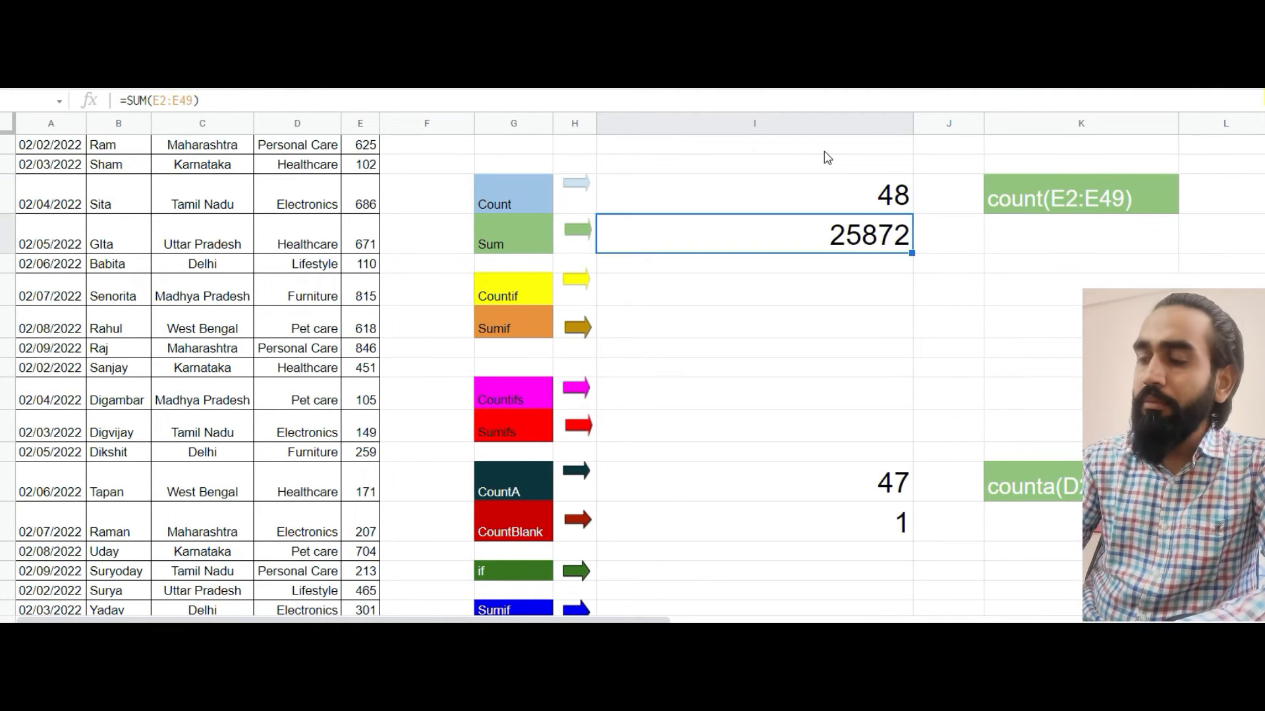
key("Delete")
key("Right")
key("Right")
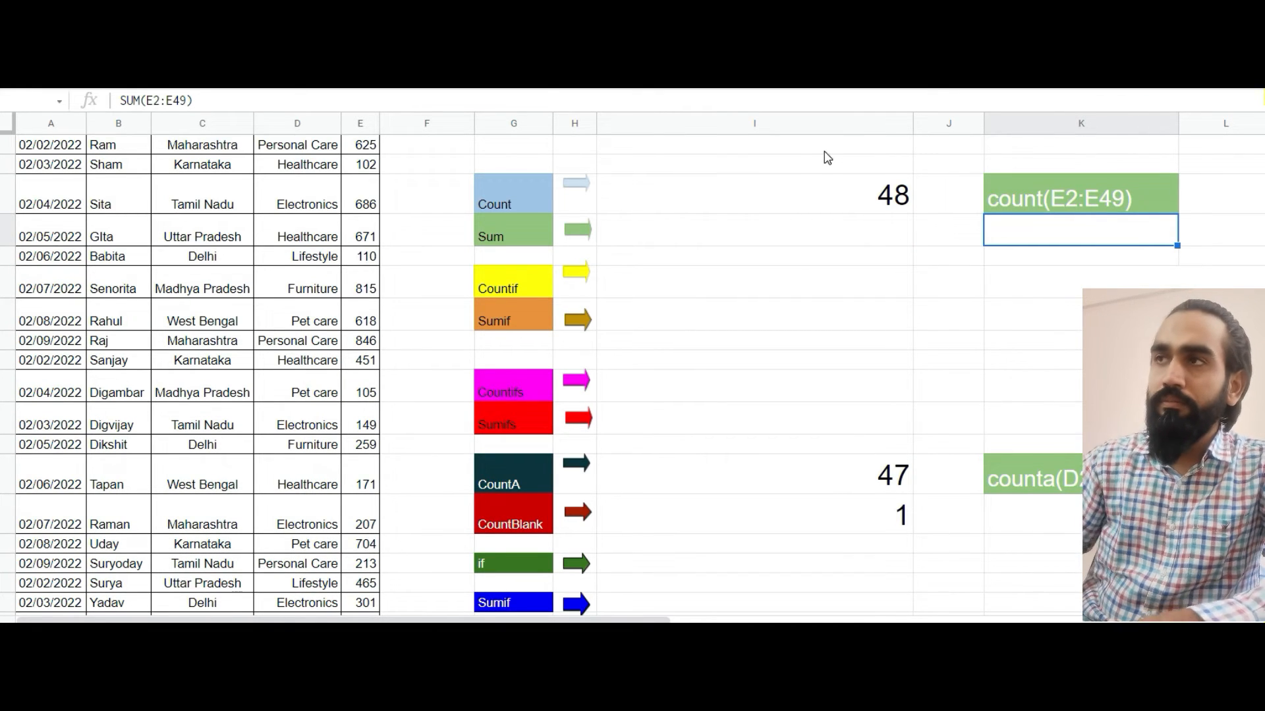
Start a new SUM formula in the empty cell I5
key("Left")
key("Left")
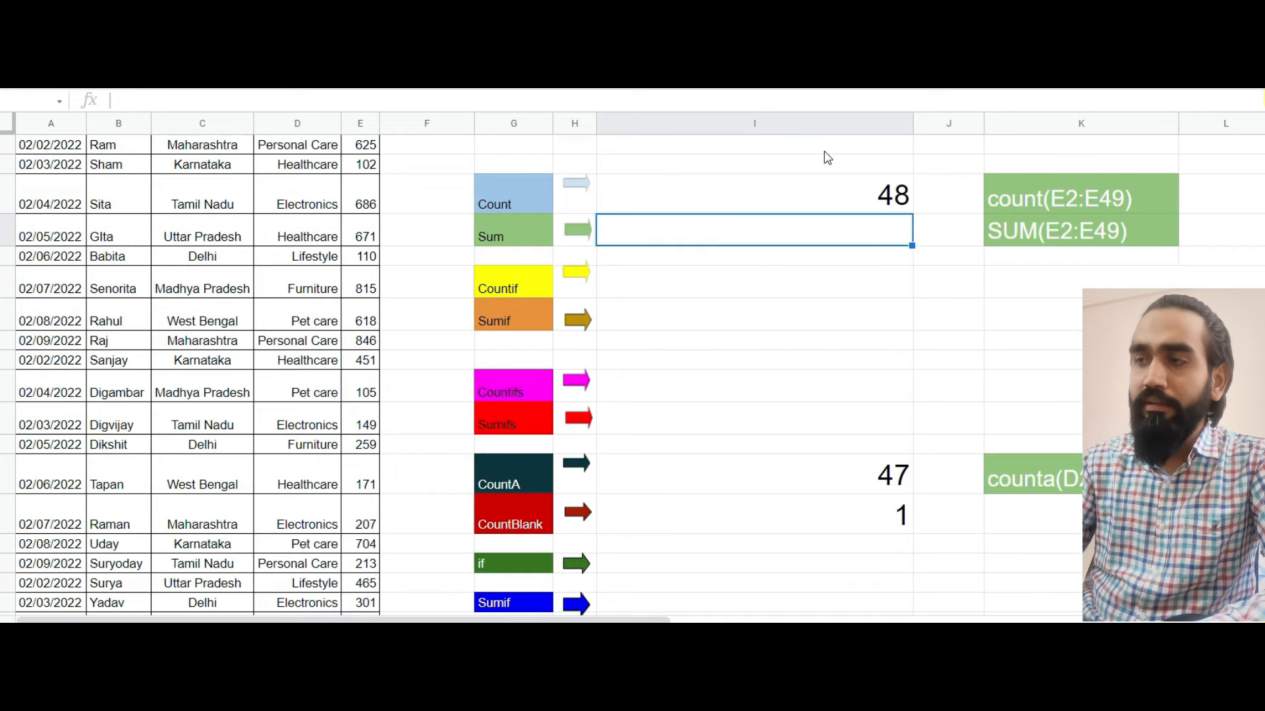
type("=sum")
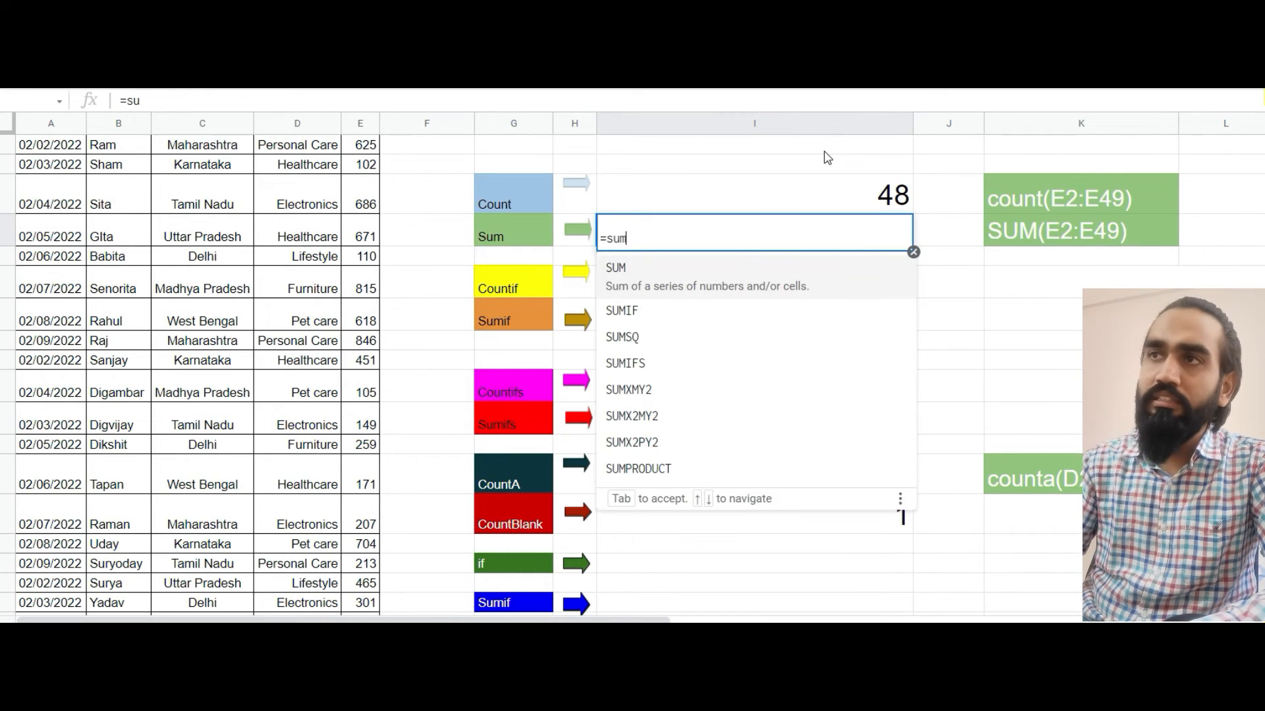
key("Tab")
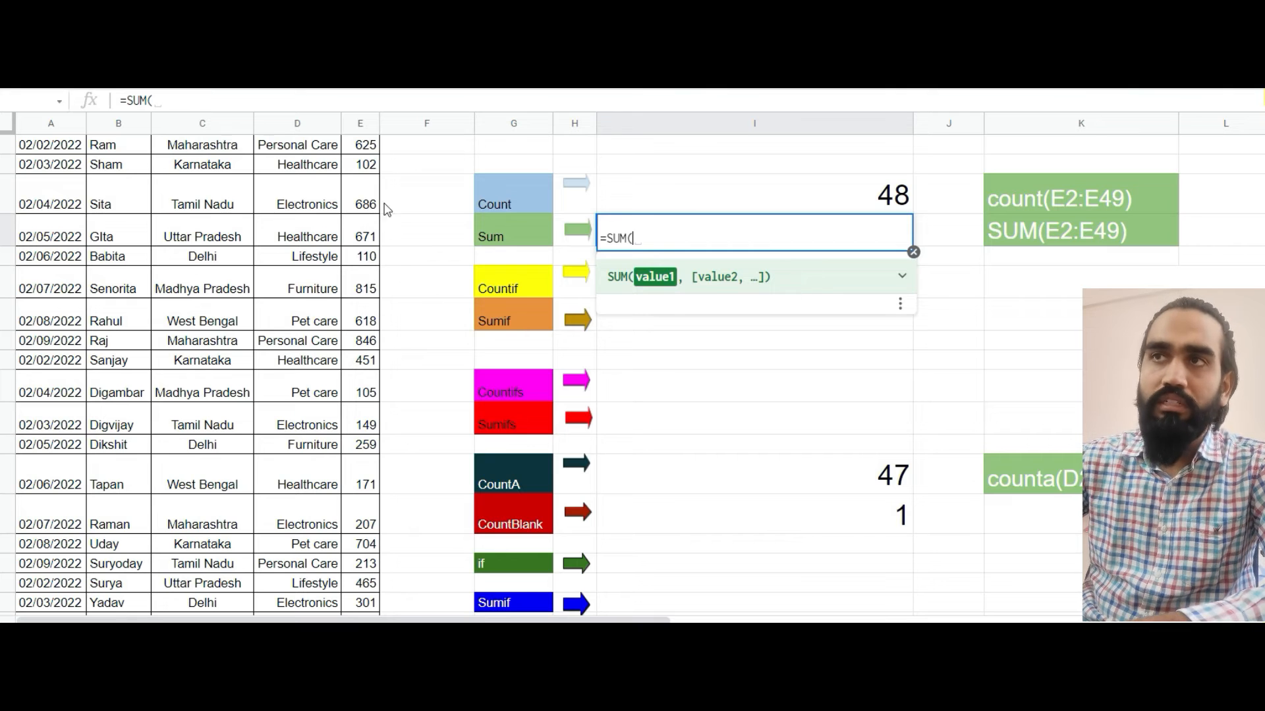
Try adding the Value cells E2 and E3 as separate, comma-separated arguments of the SUM formula
left_click(362, 151)
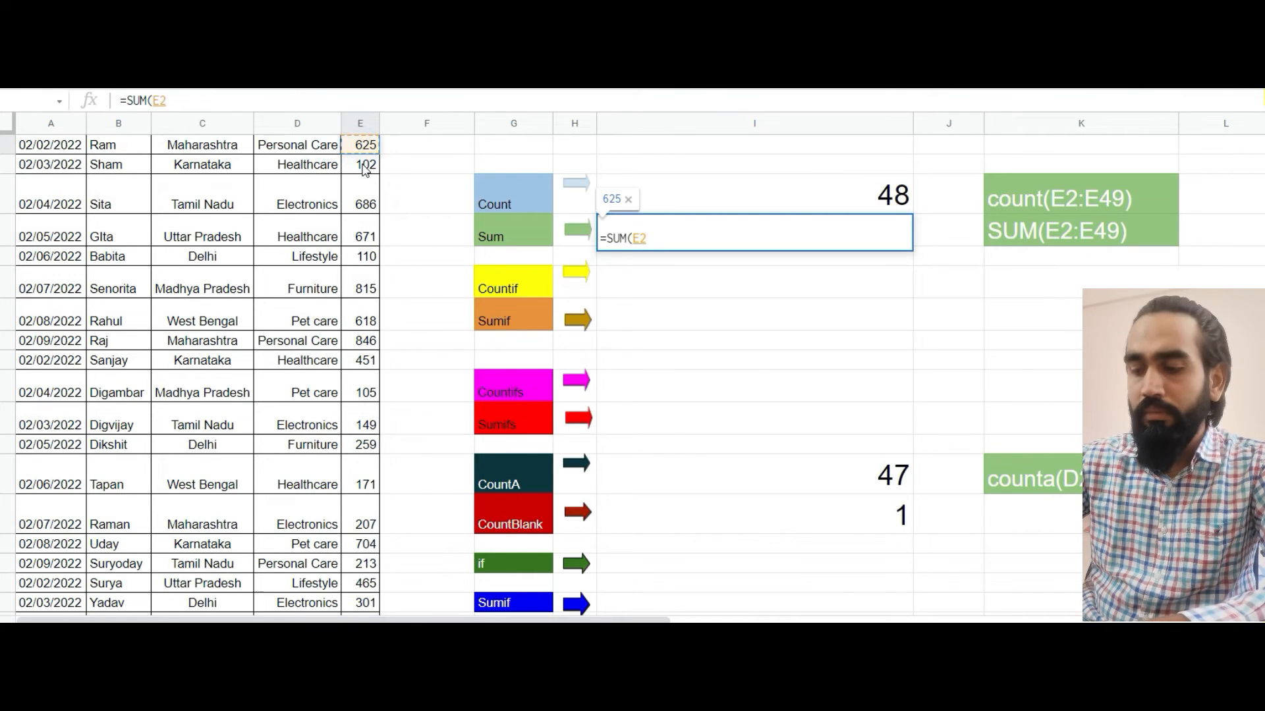
type(",")
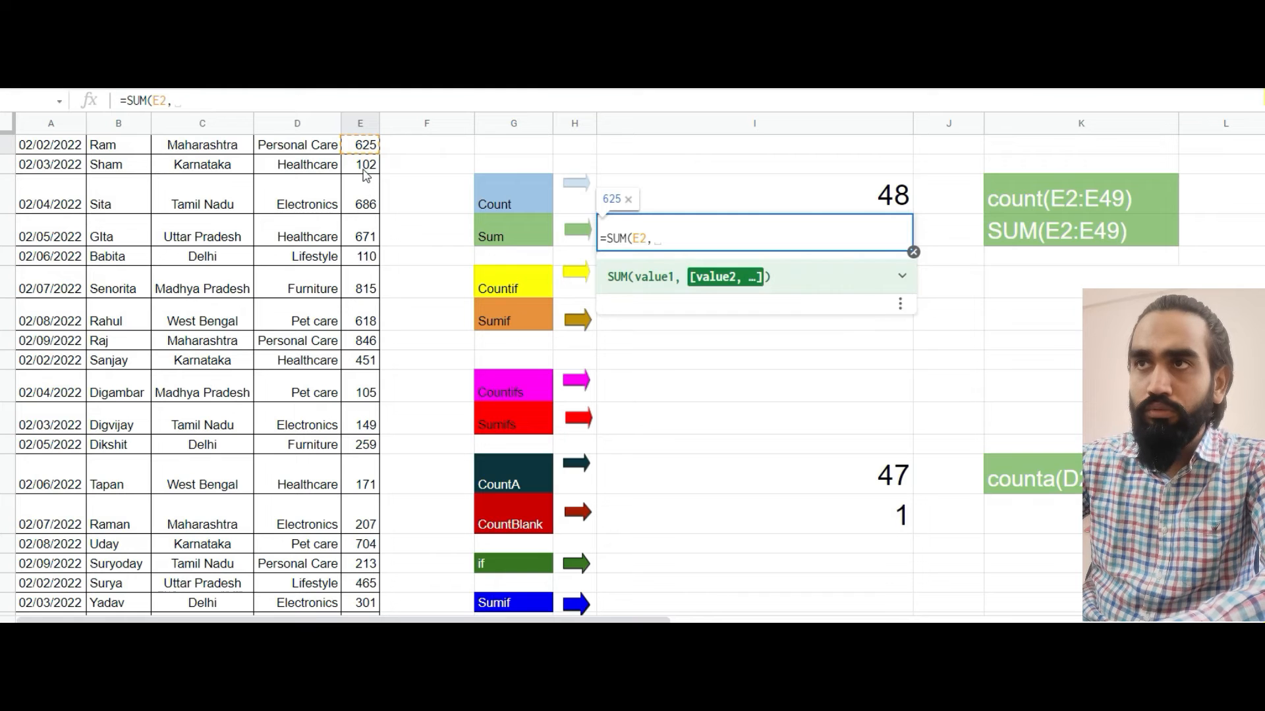
left_click(365, 170)
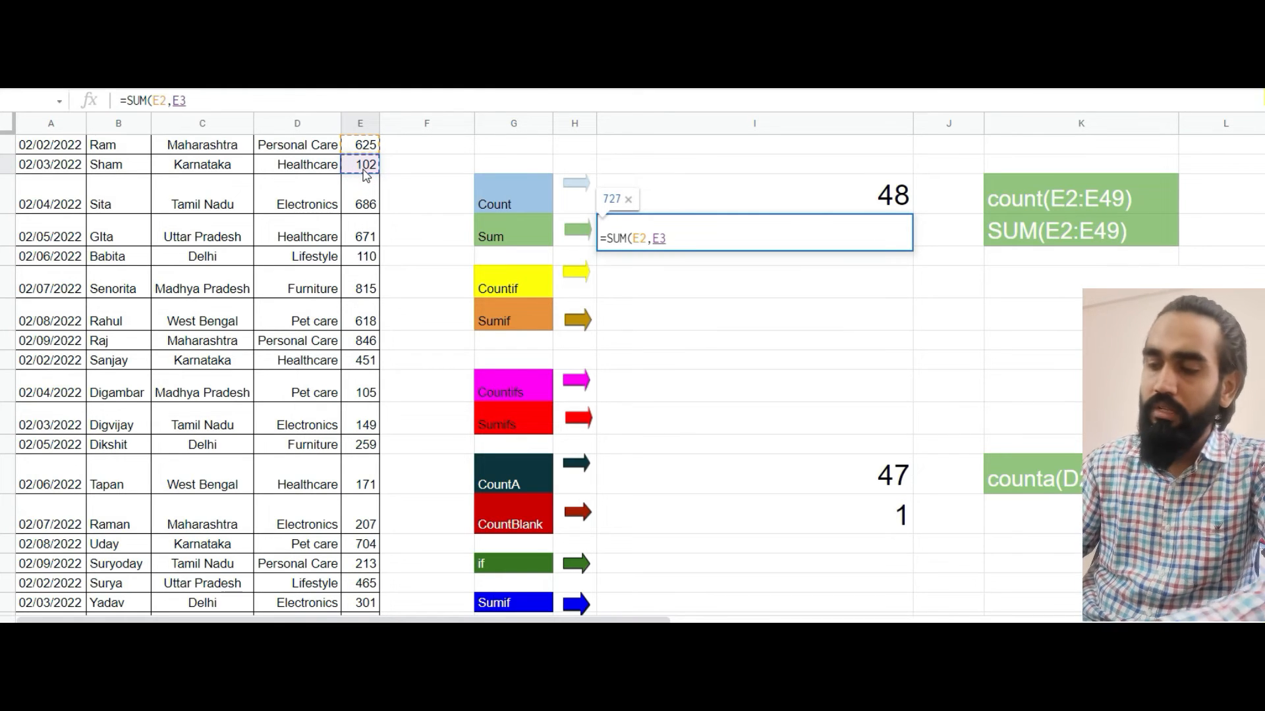
key("BackSpace")
key("BackSpace")
key("BackSpace")
key("BackSpace")
key("BackSpace")
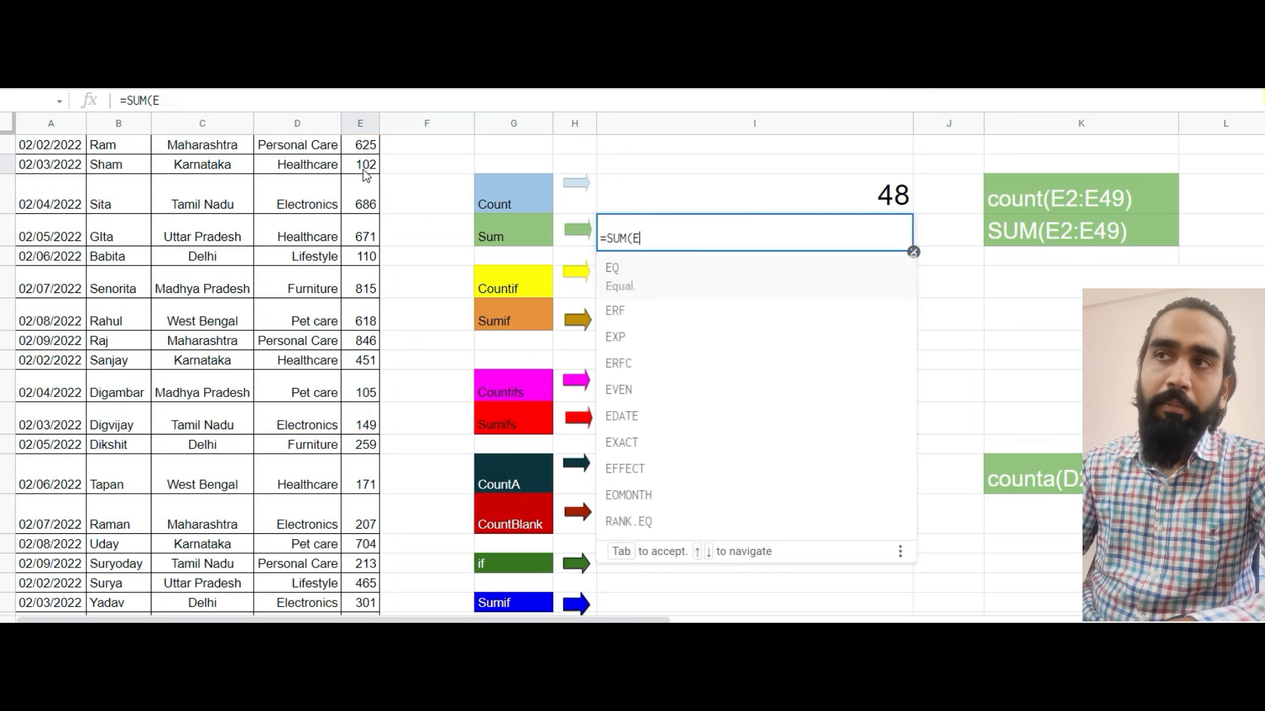
Complete the SUM formula in I5 with the continuous Value range E2:E49
key("Up")
key("Up")
key("Up")
key("Up")
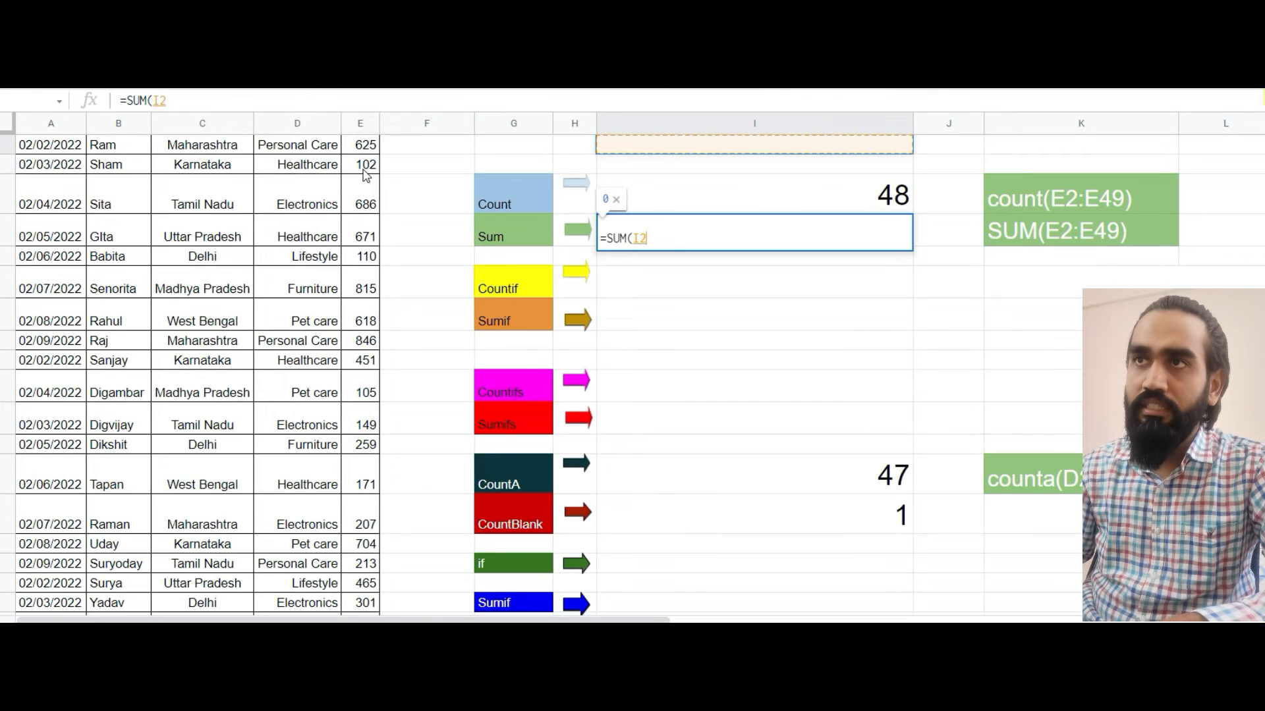
key("Left")
key("Left")
key("Left")
key("Left")
key("Left")
key("Right")
key("Down")
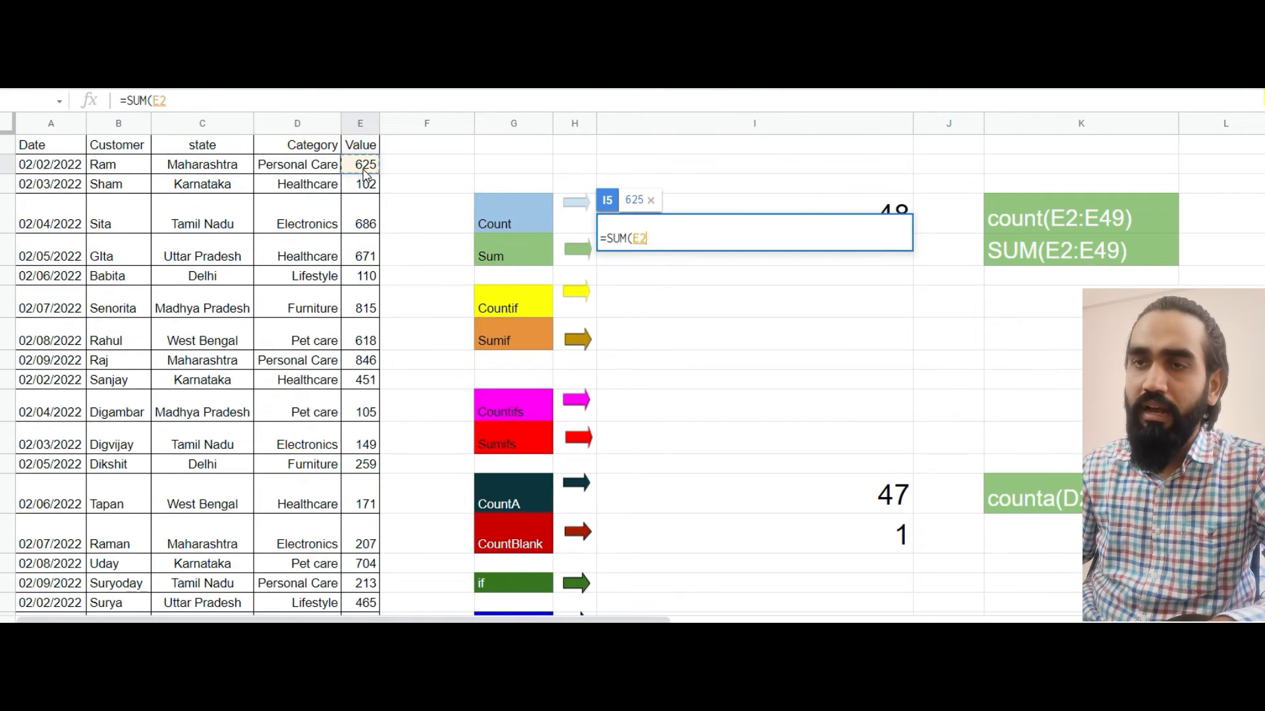
key("ctrl+shift+Down")
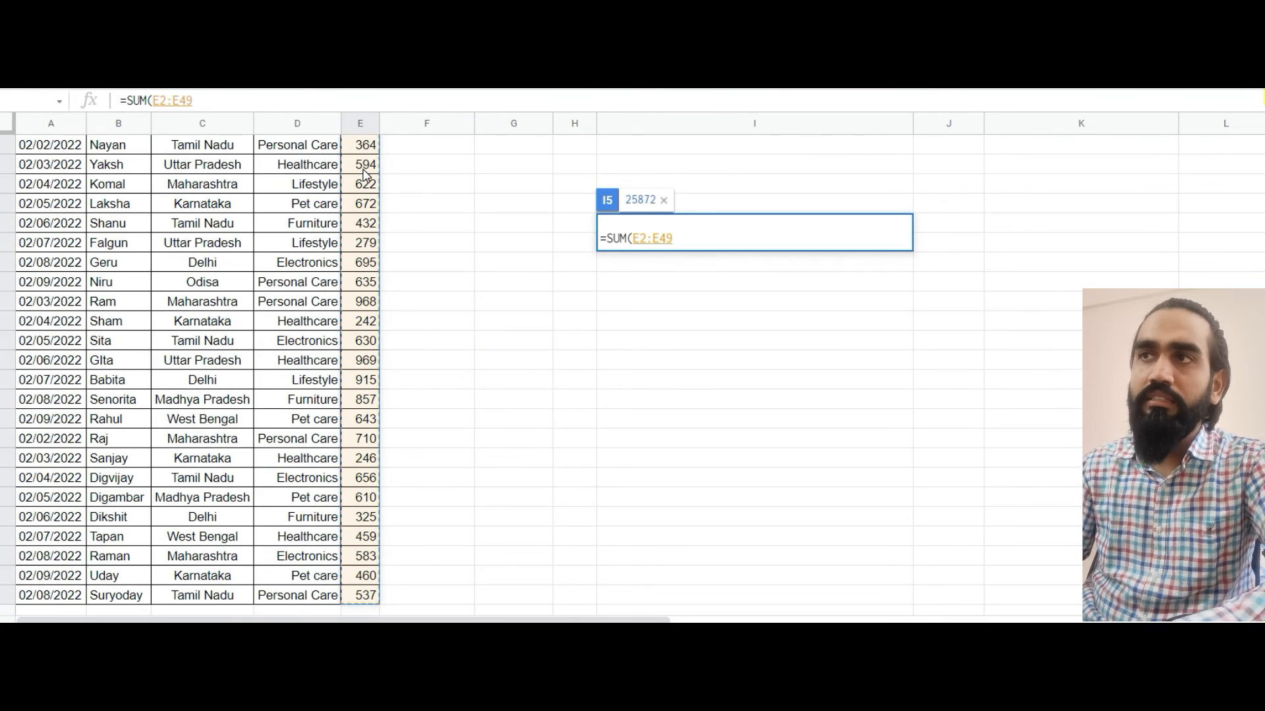
key("Return")
key("Up")
key("Up")
key("Up")
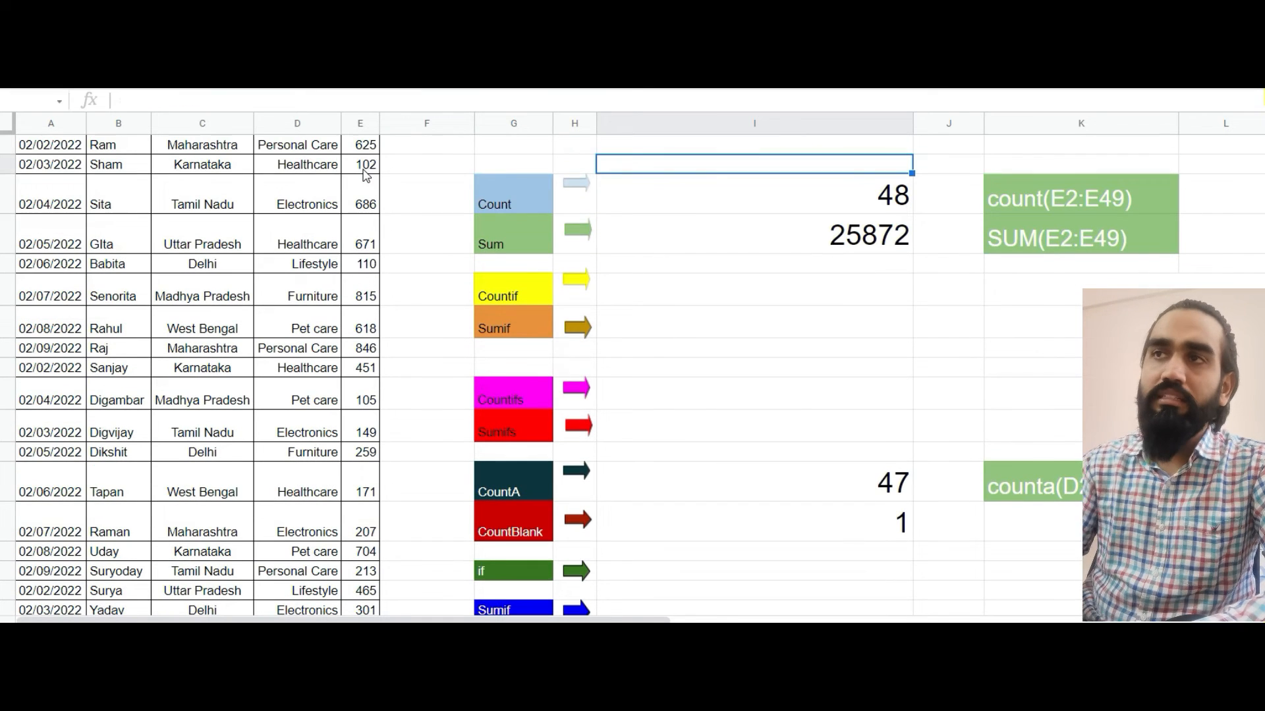